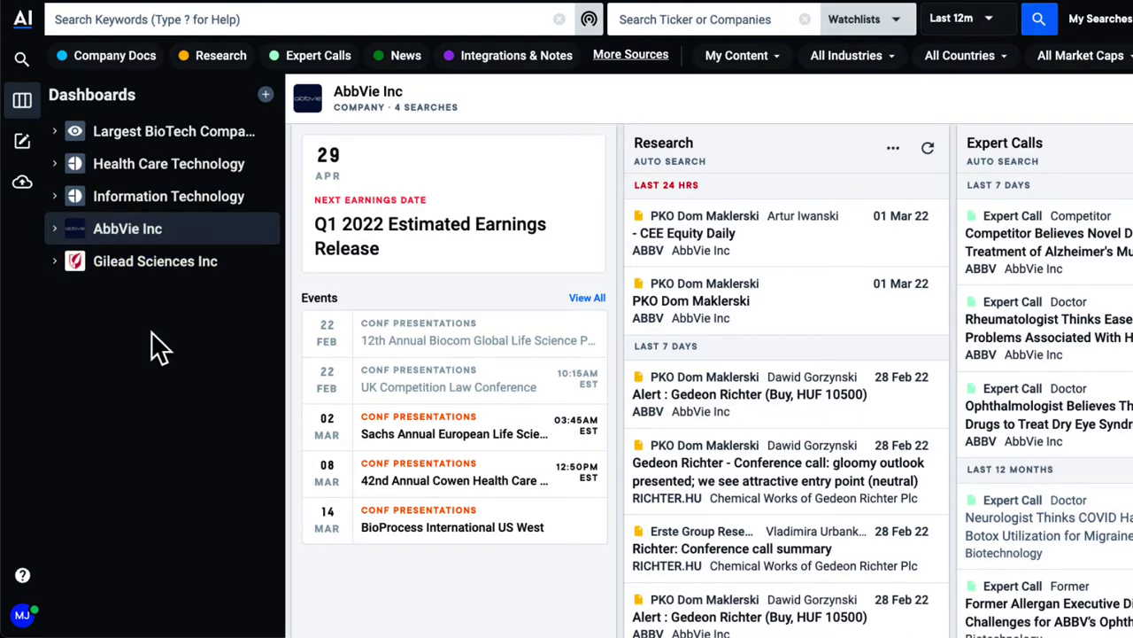
Step: Open the Largest BioTech Companies dashboard and scroll across its research, expert call and company feeds
click(199, 149)
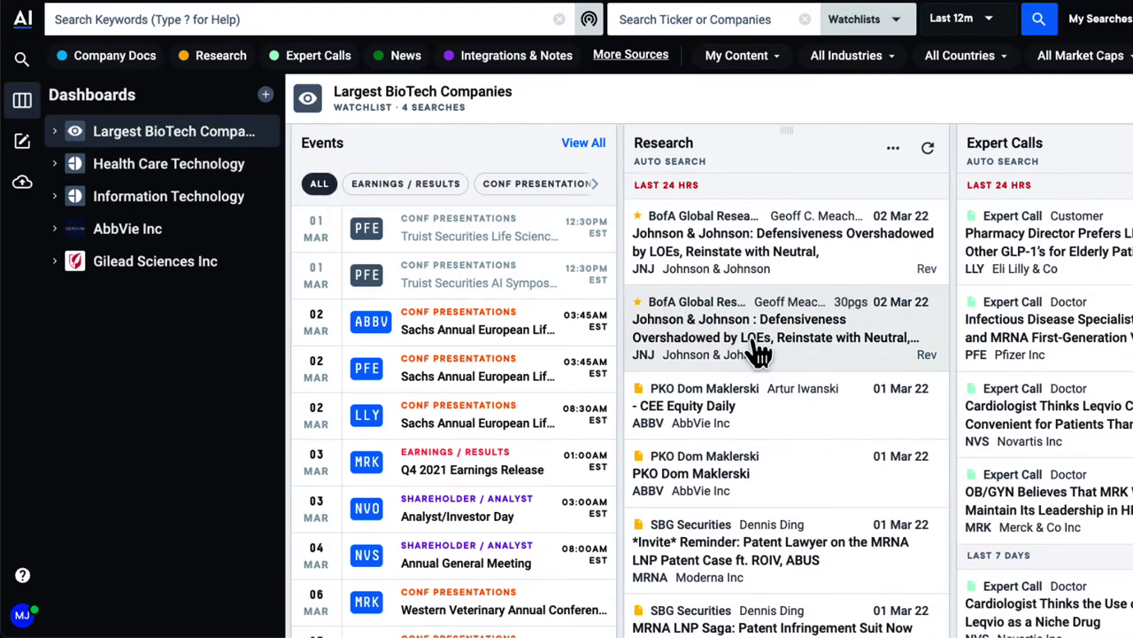
scroll(757, 349, right, 2)
scroll(757, 350, right, 2)
scroll(758, 350, right, 2)
scroll(757, 349, right, 4)
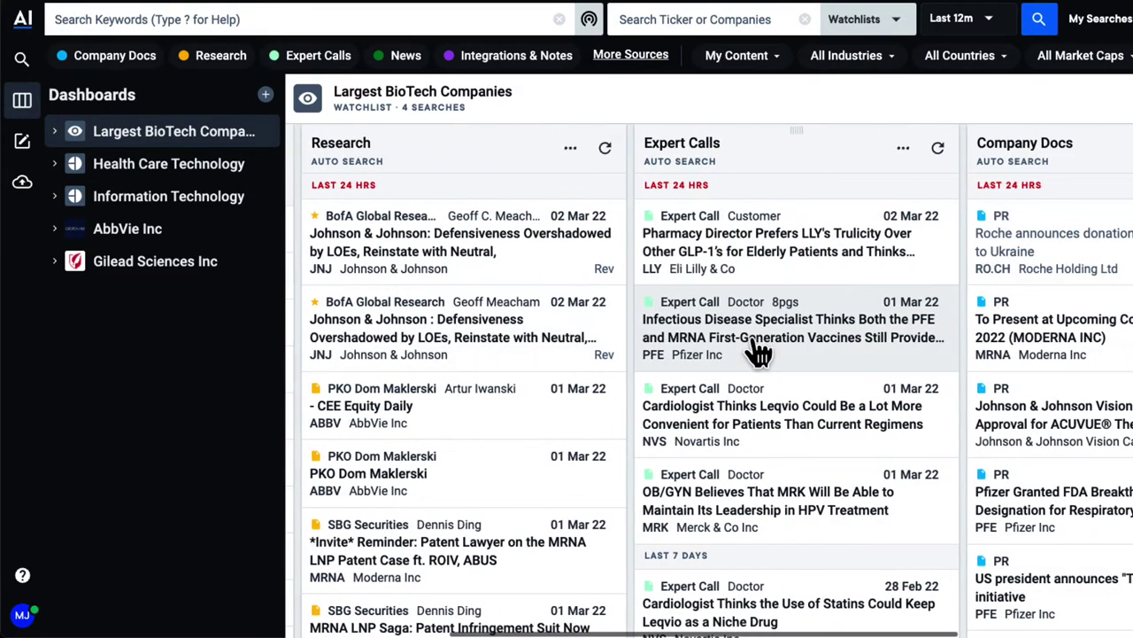
scroll(757, 350, right, 5)
scroll(757, 350, right, 4)
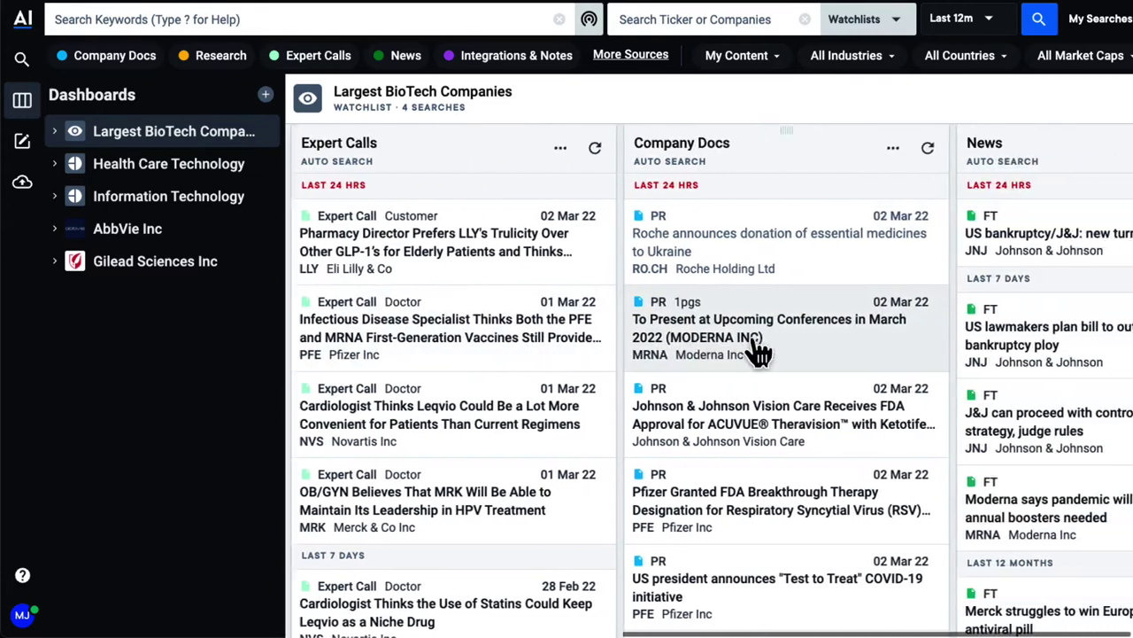
scroll(757, 345, right, 1)
Step: Read the Roche press release about donating medicines to Ukraine, then close it
click(759, 257)
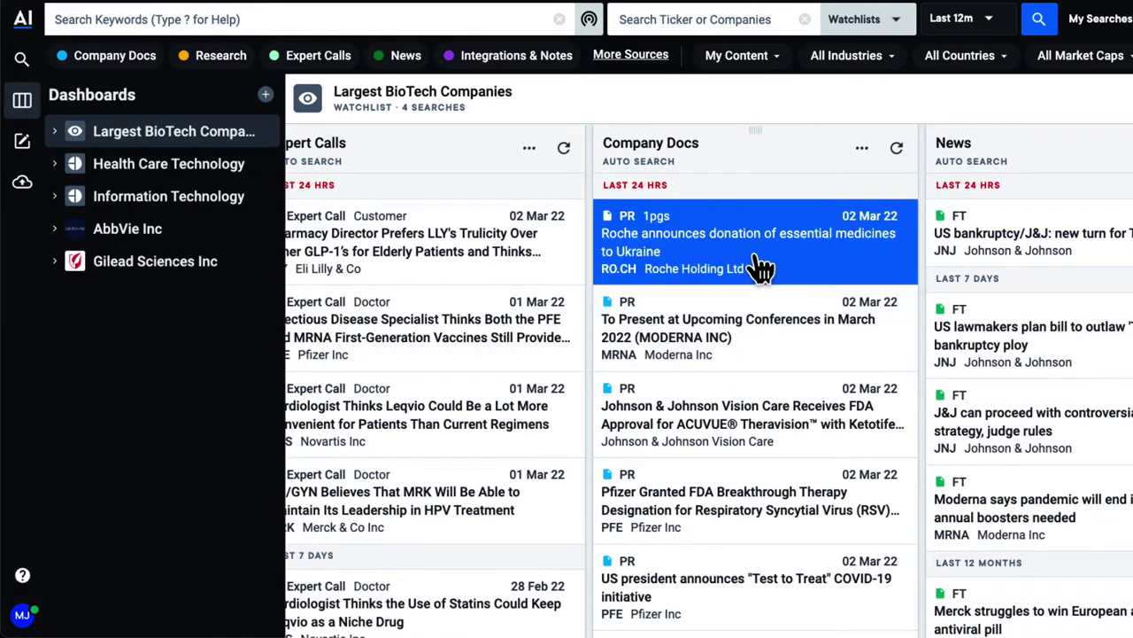
scroll(574, 255, down, 2)
scroll(574, 257, down, 2)
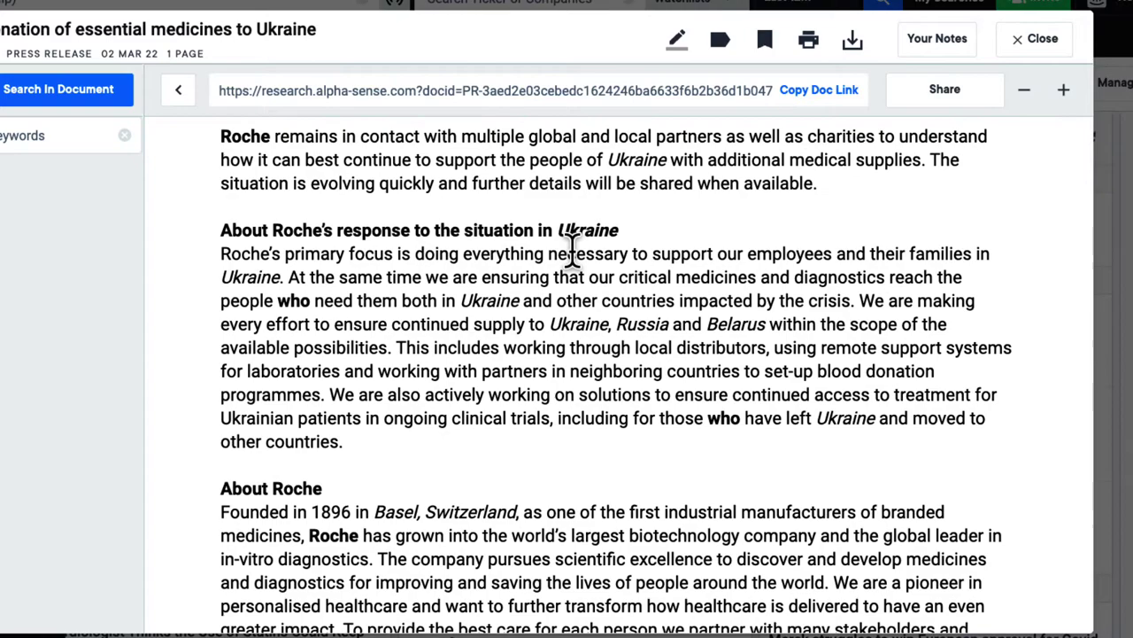
click(1034, 43)
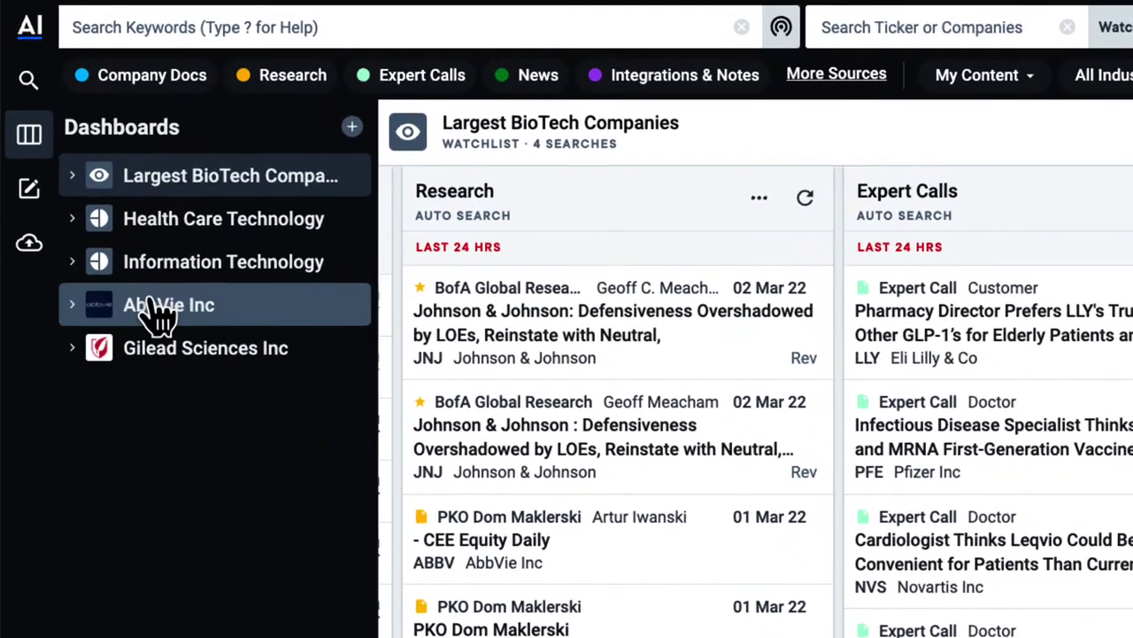
Step: Move AbbVie Inc to the top of the Dashboards list
mouse_move(152, 316)
mouse_down()
mouse_move(167, 164)
mouse_move(164, 177)
mouse_up()
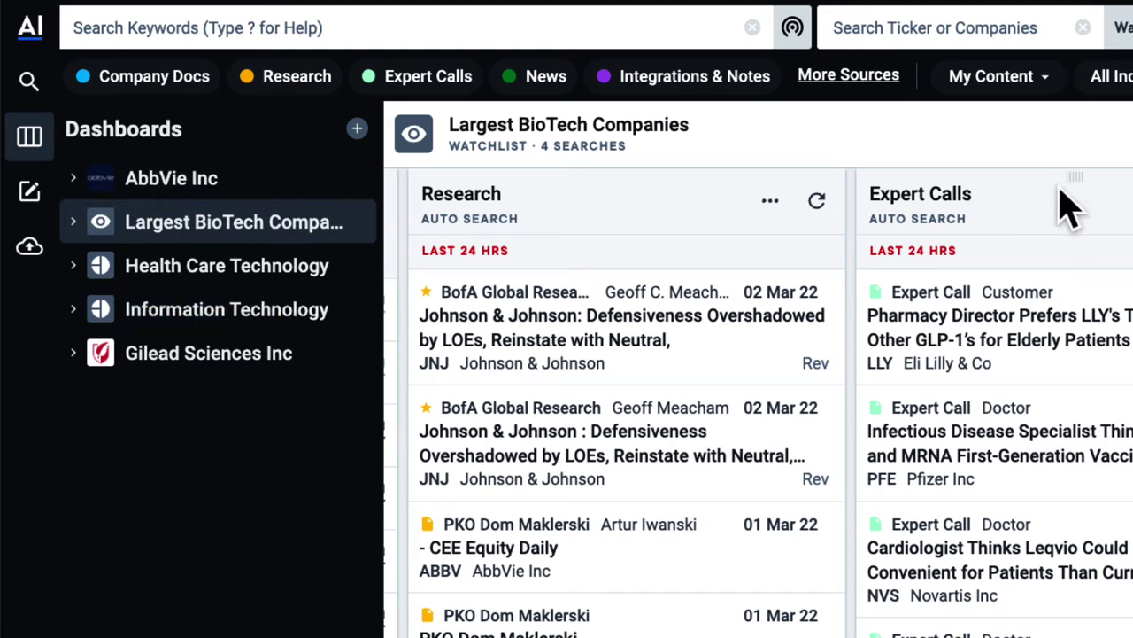
Step: Reorder the Largest BioTech Companies feeds so Expert Calls comes before Research
drag(1067, 208, 589, 208)
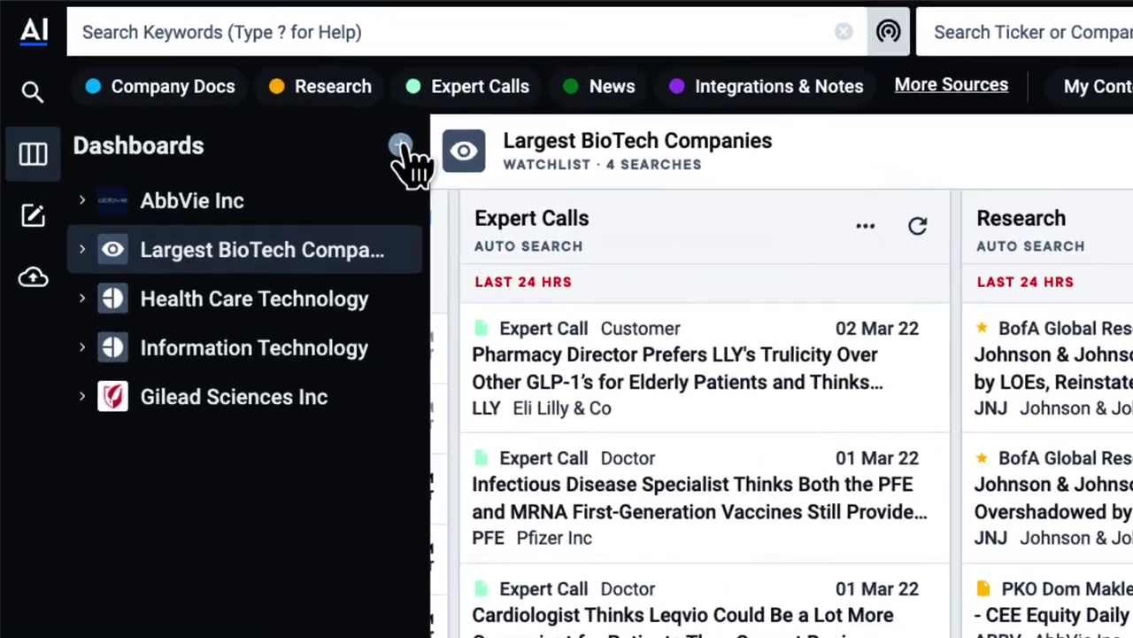
Step: Add and save a custom dashboard titled 'R&D & Phased Studies and Trials'
click(357, 131)
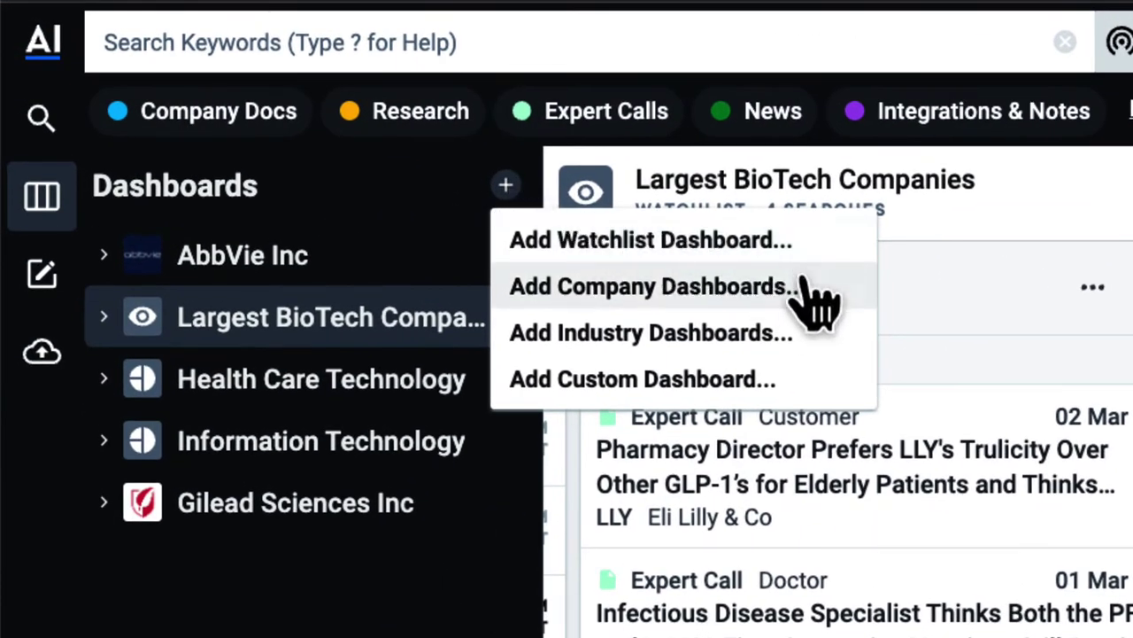
click(795, 379)
text(R&D & Phased Studies and Trials)
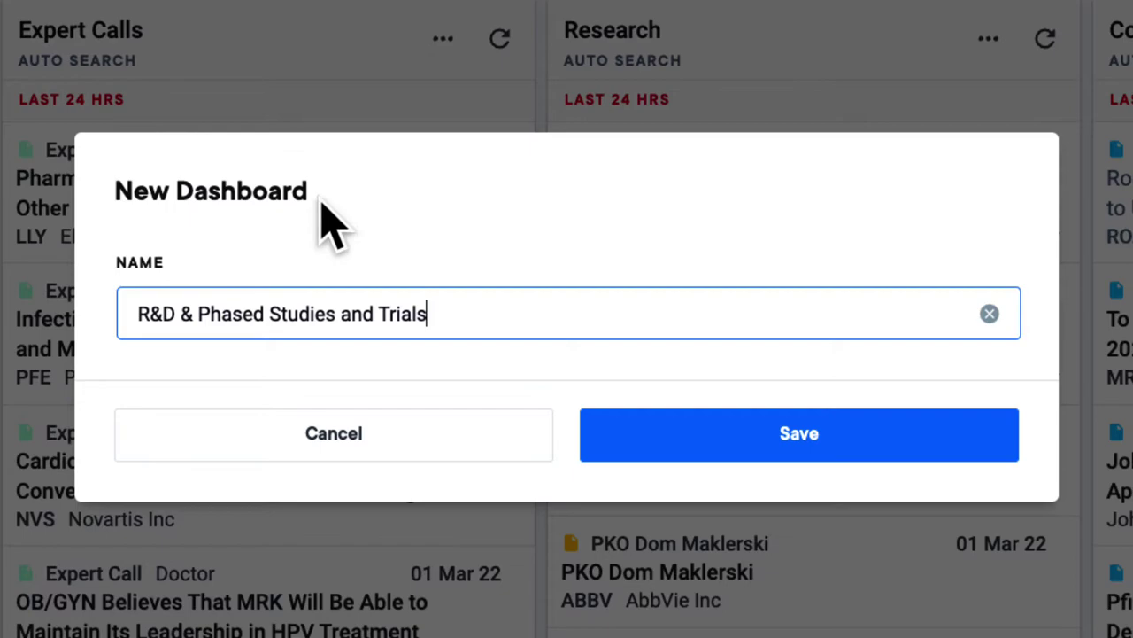
click(682, 443)
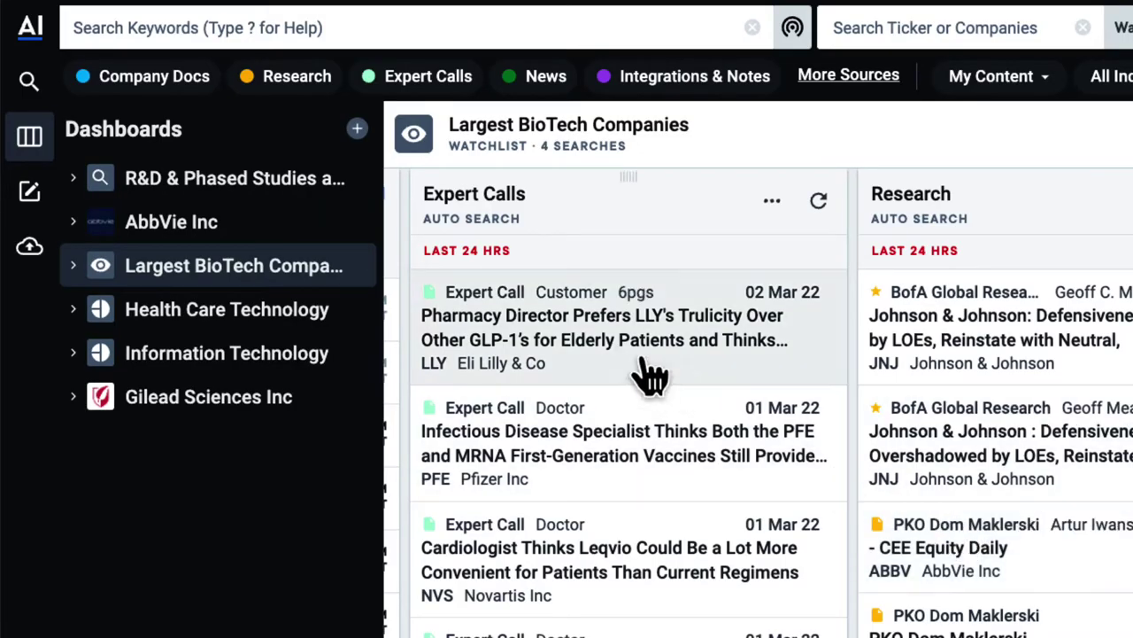
Step: Add the Pharmaceutical R&D Expenses saved search to the R&D & Phased Studies and Trials dashboard
click(285, 188)
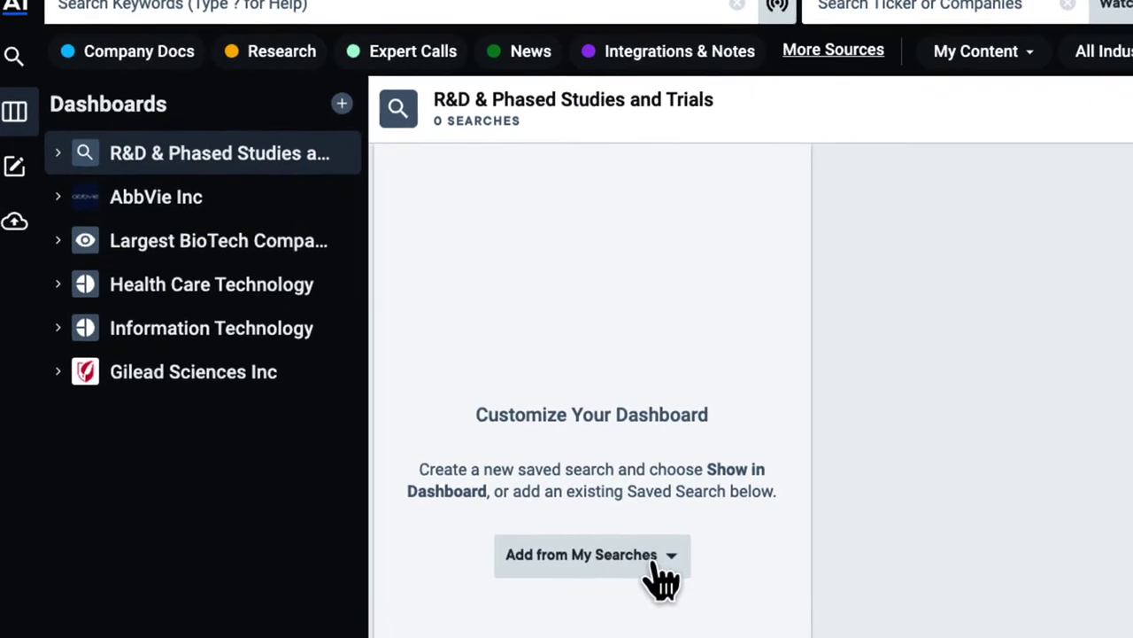
click(660, 562)
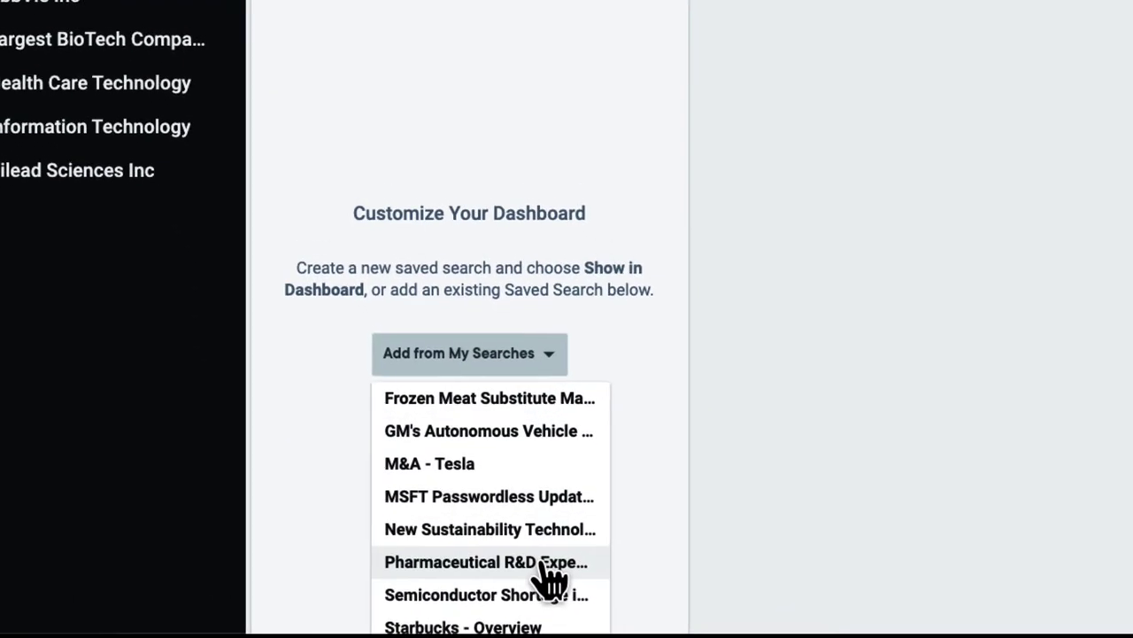
click(544, 567)
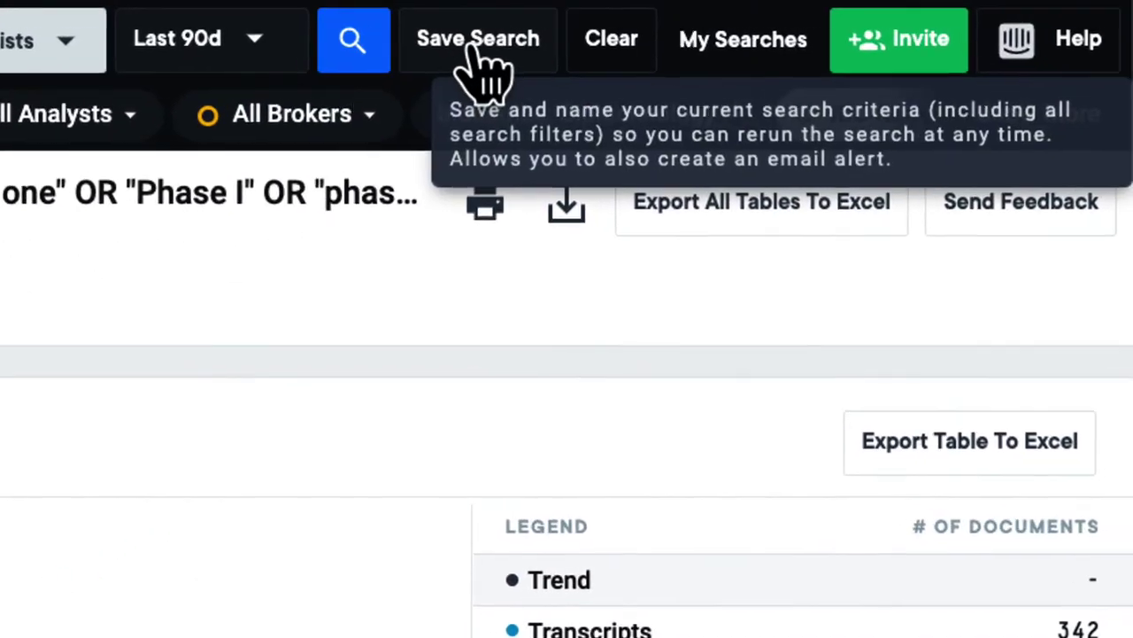
Step: Save the Phase I search as 'BioTech - Phase 1 Studies & Trials' on the R&D dashboard
click(612, 33)
text(BioTech - Phase 1 Studies & Trials)
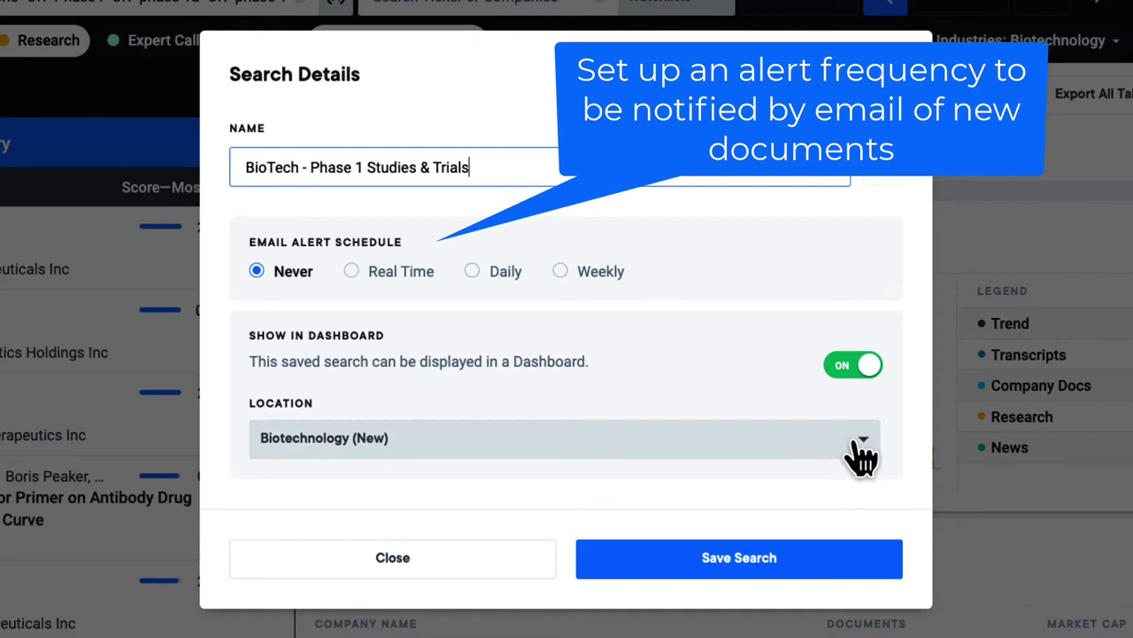
click(857, 454)
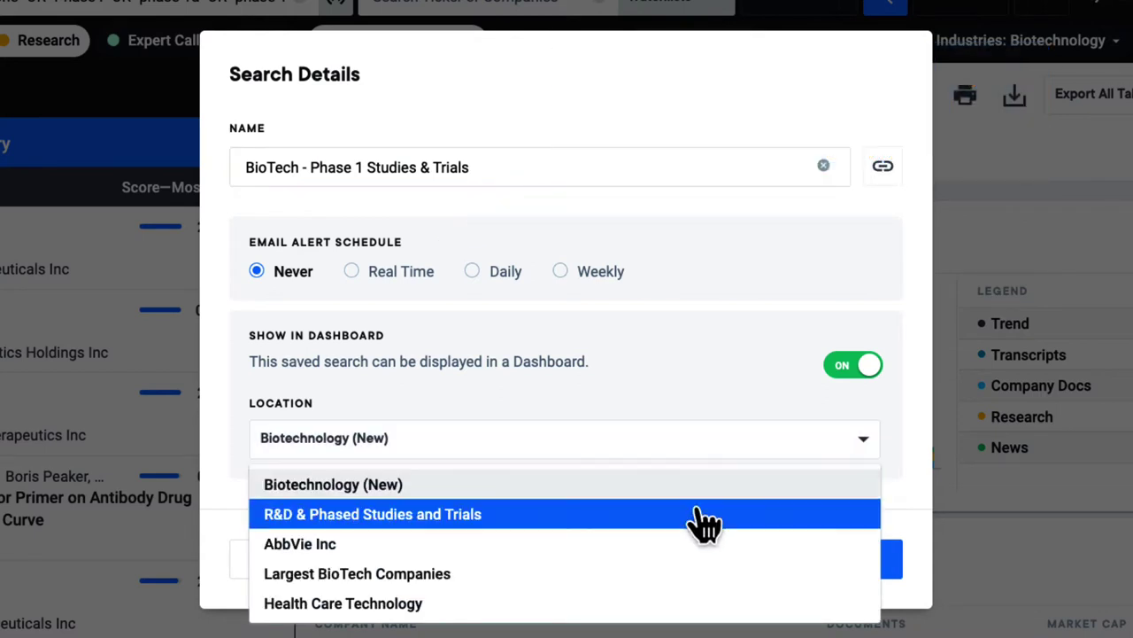
click(699, 514)
click(708, 580)
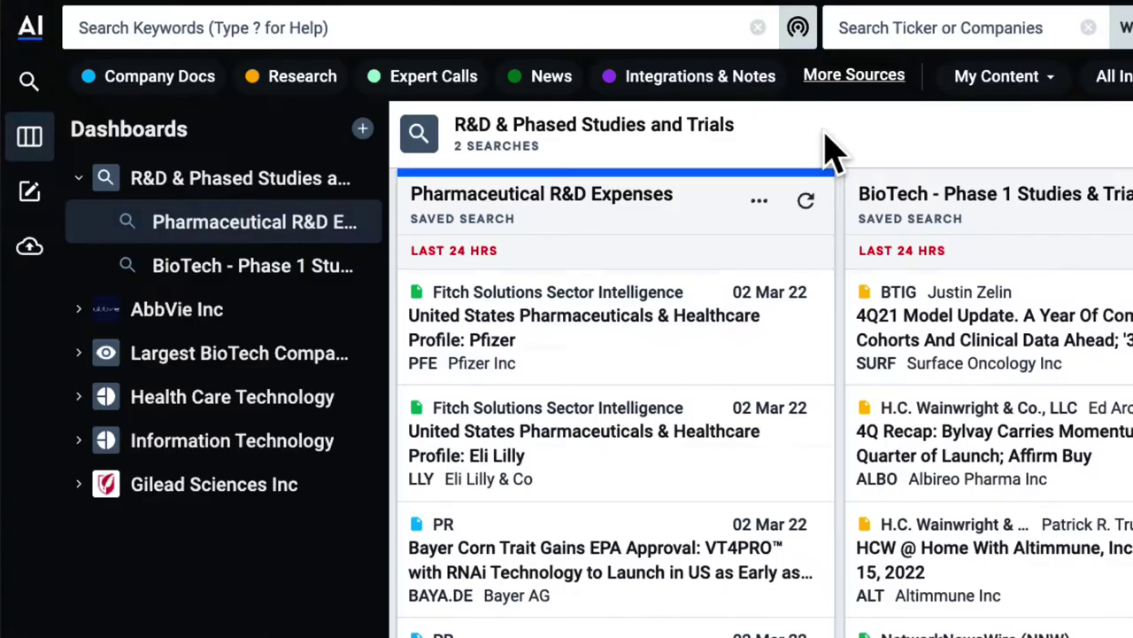
Step: Scroll through the R&D dashboard's four feeds, including the Phase 2 and Phase 3 searches
scroll(708, 429, down, 2)
scroll(716, 431, down, 2)
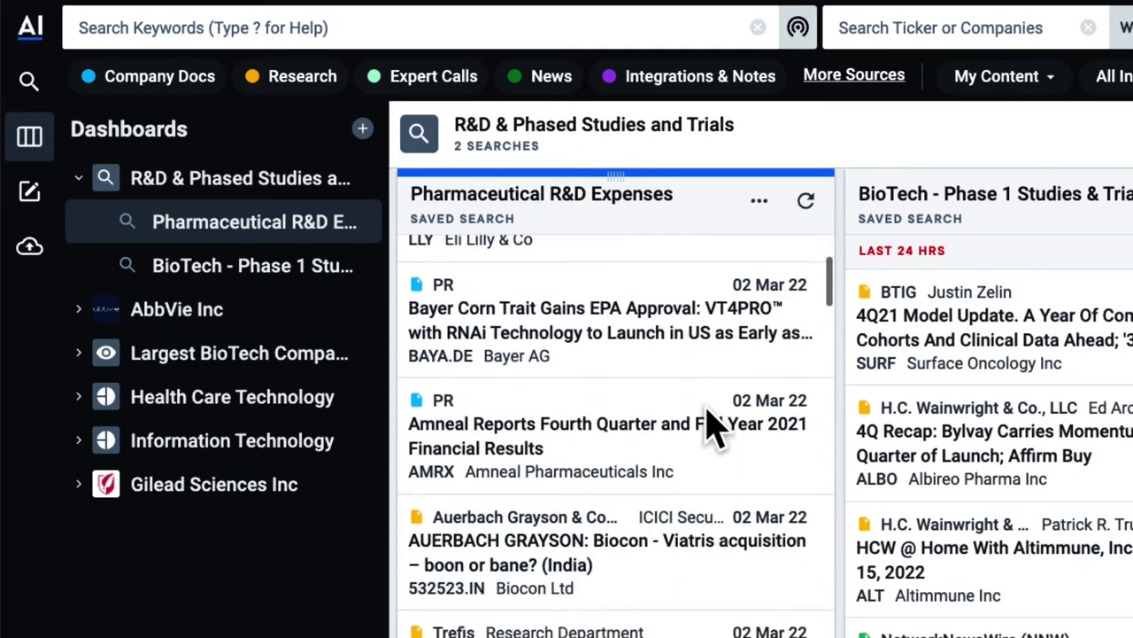
scroll(716, 428, up, 3)
scroll(752, 425, up, 1)
scroll(993, 425, down, 3)
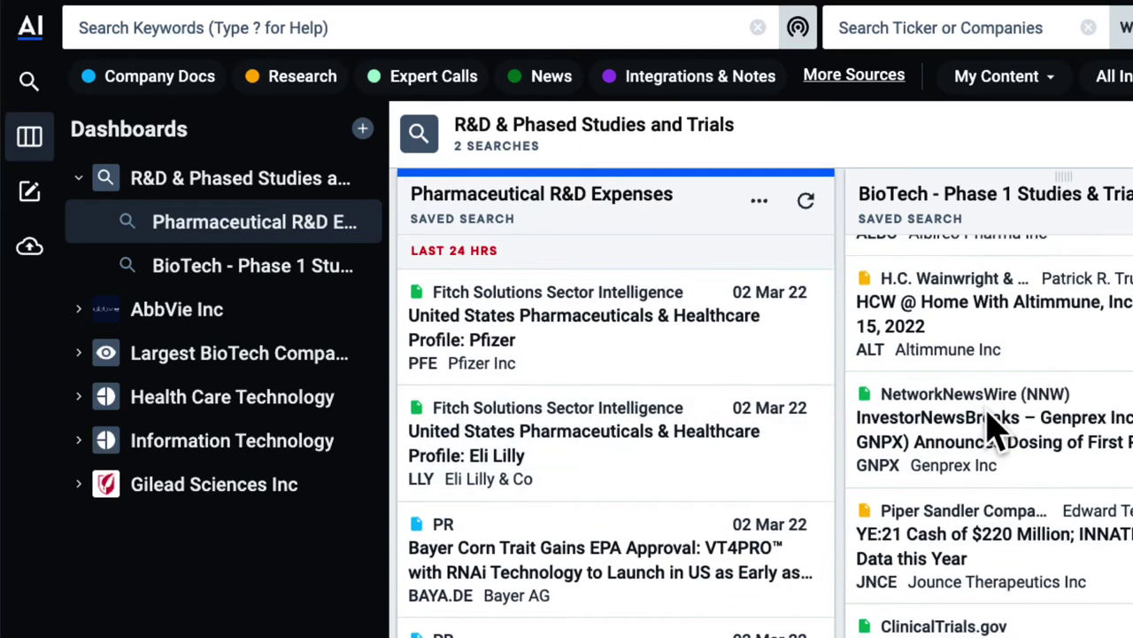
scroll(993, 425, up, 1)
scroll(994, 427, up, 2)
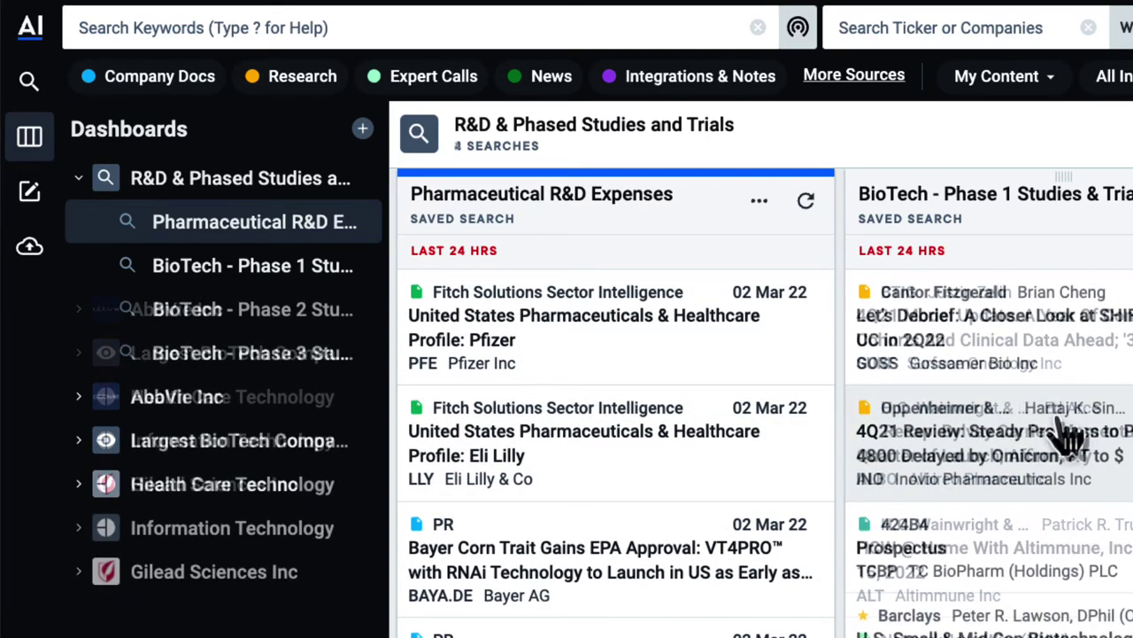
scroll(1067, 434, right, 2)
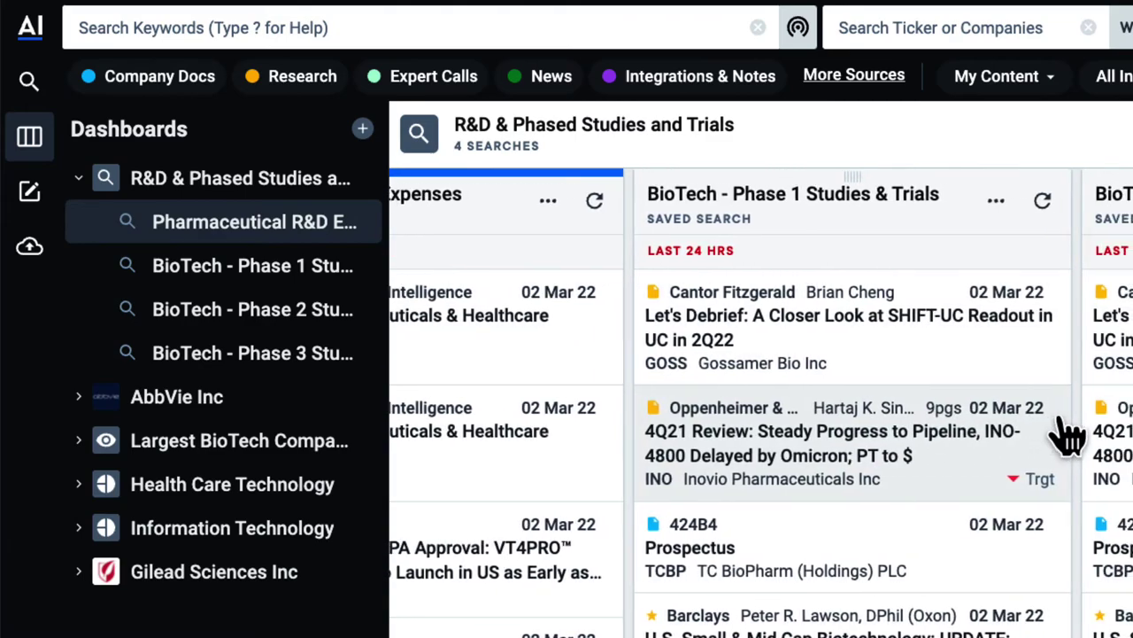
scroll(1069, 434, right, 3)
scroll(1067, 434, left, 2)
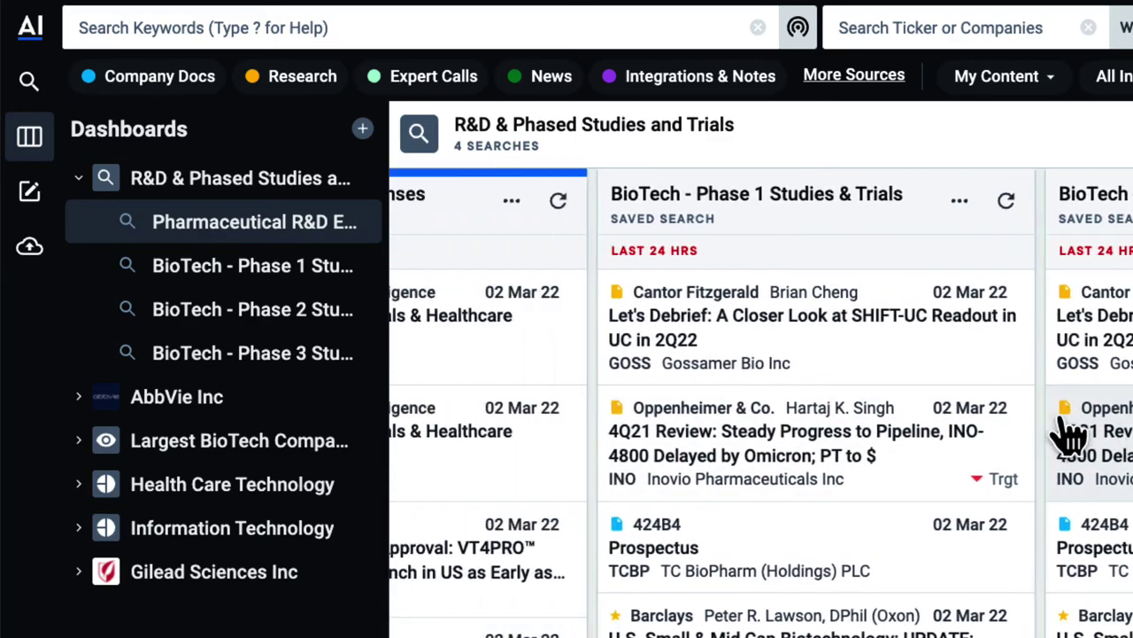
scroll(1062, 435, left, 3)
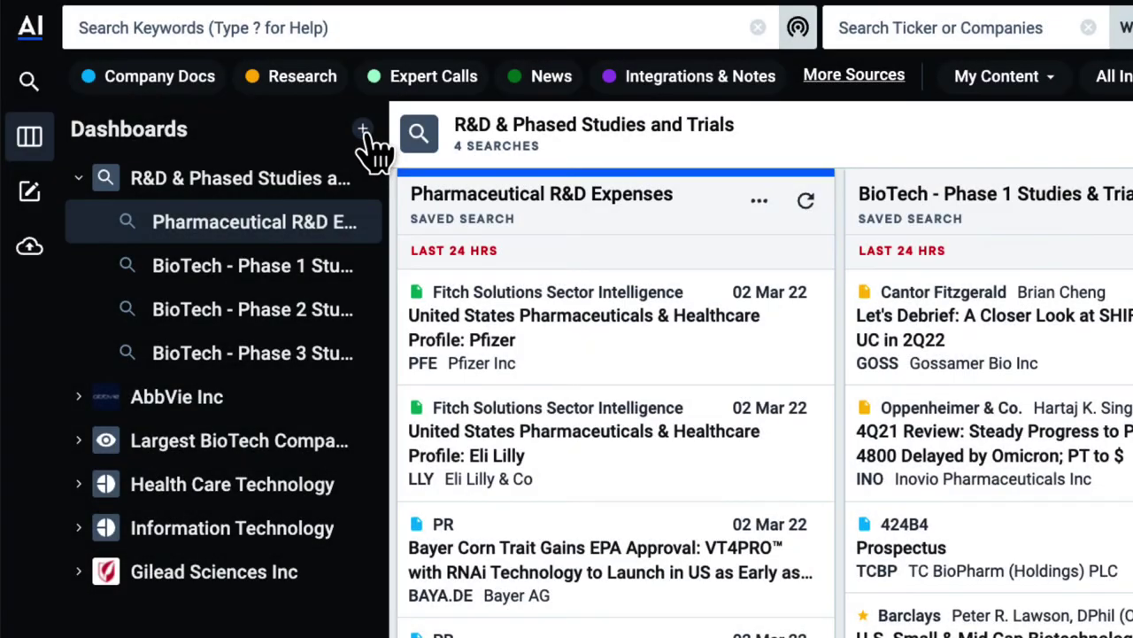
Step: Start a new watchlist dashboard and add AbbVie, Amgen and Gilead Sciences to it
click(364, 133)
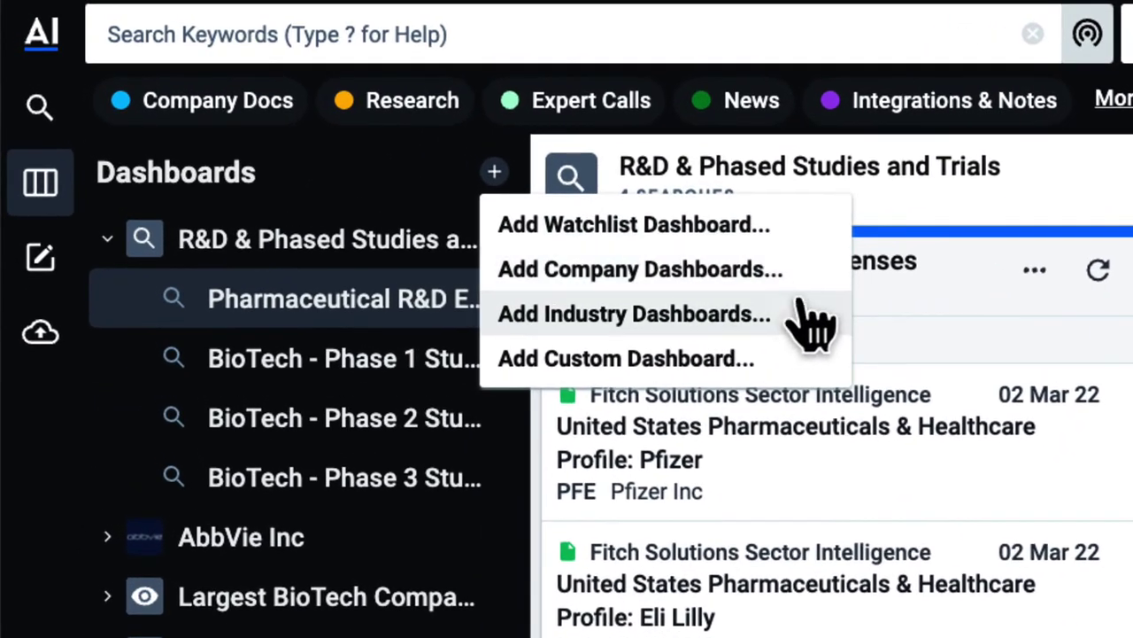
click(807, 234)
text(ABBV)
key(Return)
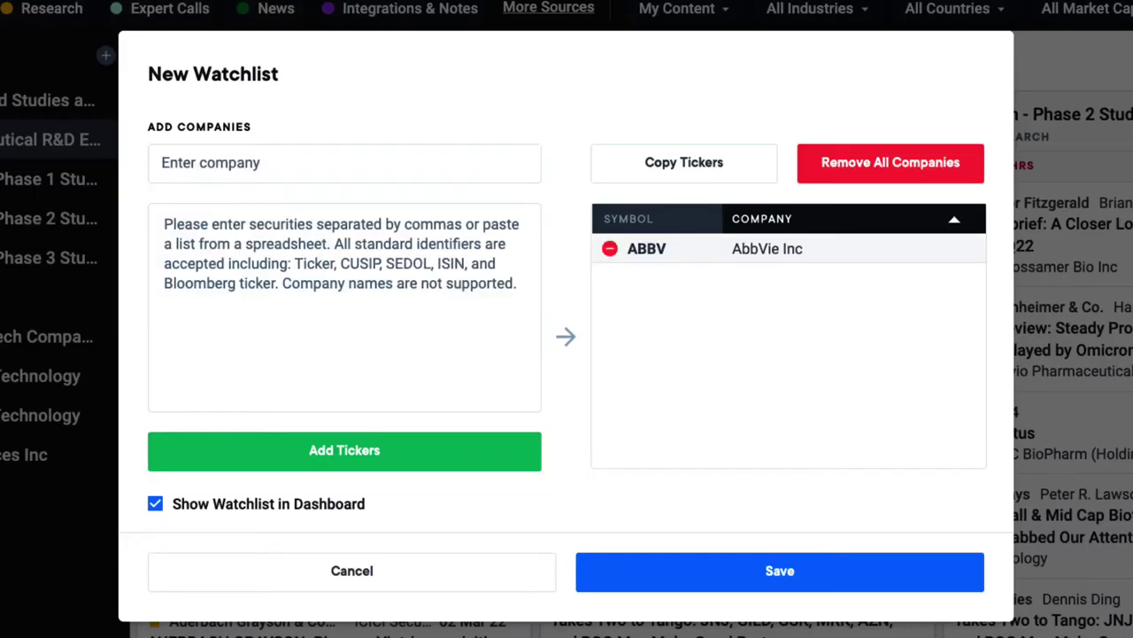
key(Return)
text(GILD)
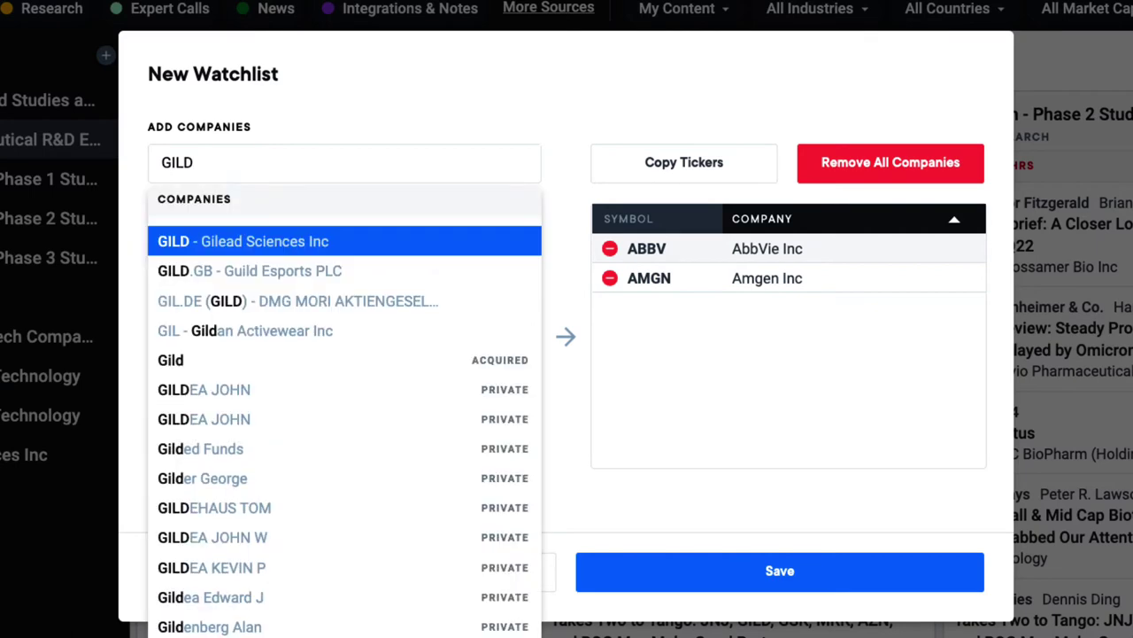
key(Return)
Step: Add Moderna and Pfizer, then save the watchlist named 'BioTech Peerset'
text(RNA)
key(Return)
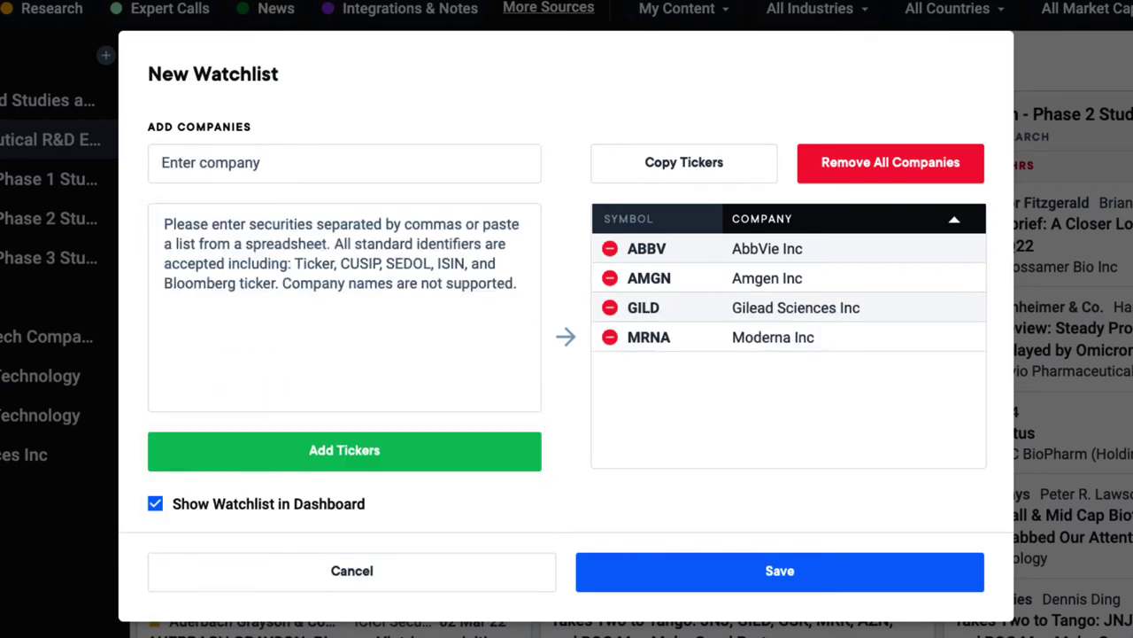
key(BackSpace)
key(BackSpace)
key(BackSpace)
text(PFE)
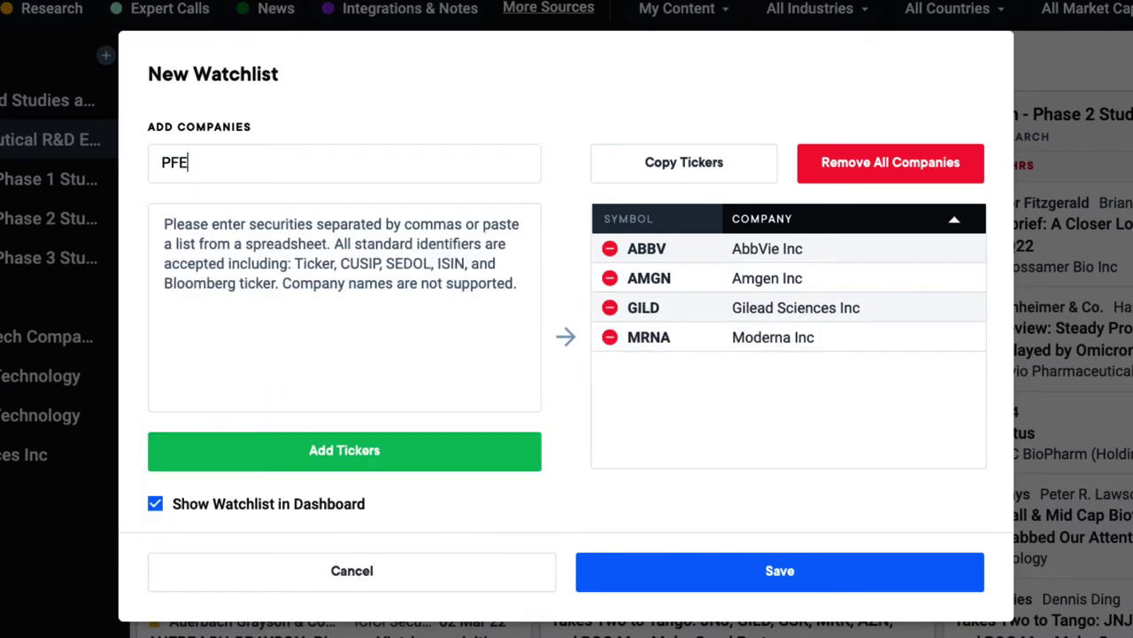
key(Return)
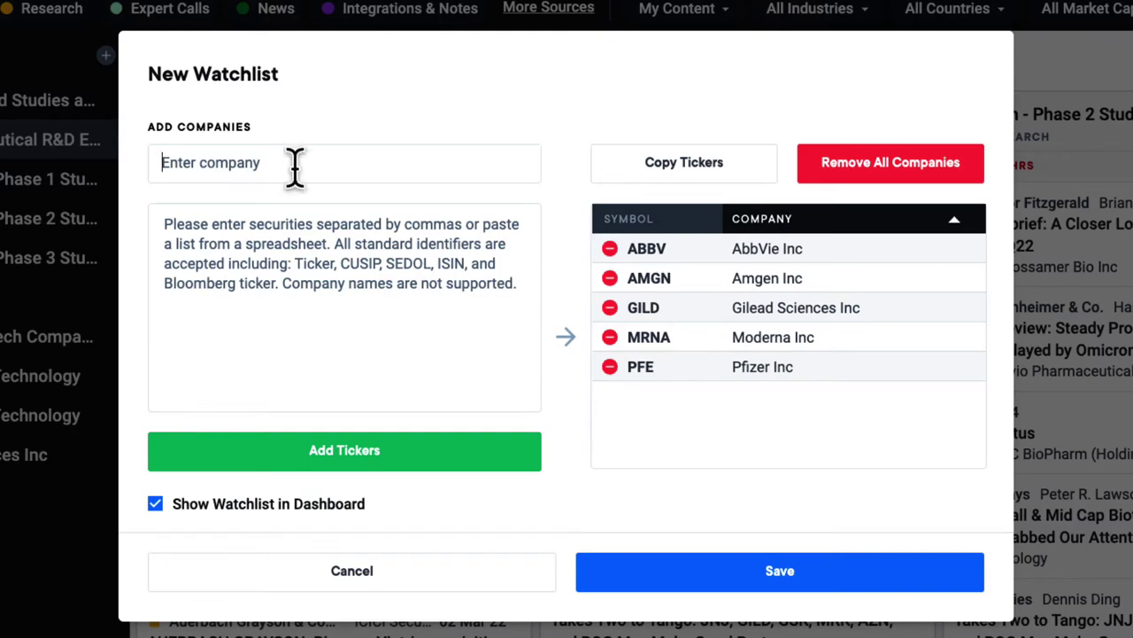
click(683, 592)
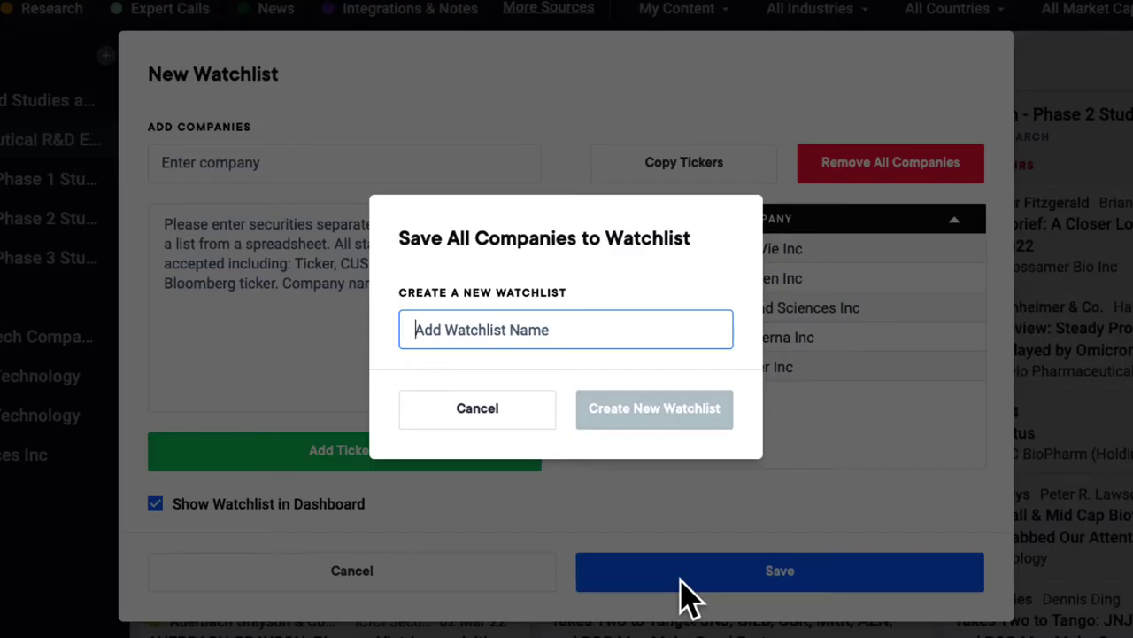
text(Bio)
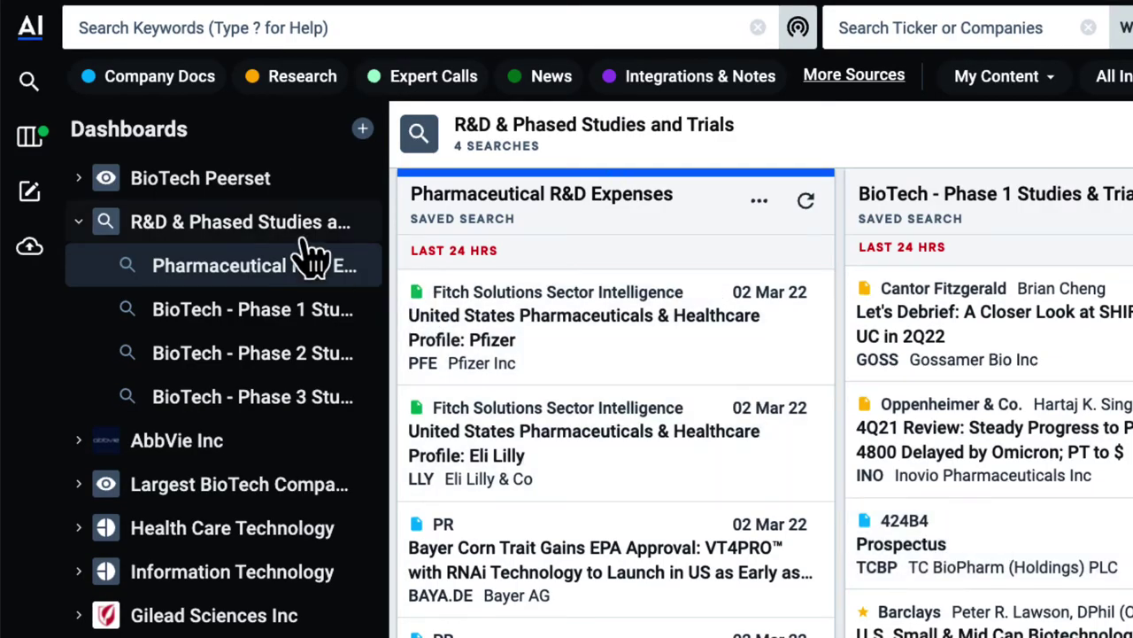
Step: Open the BioTech Peerset dashboard, scroll across its panels, and list saved searches to add
click(238, 185)
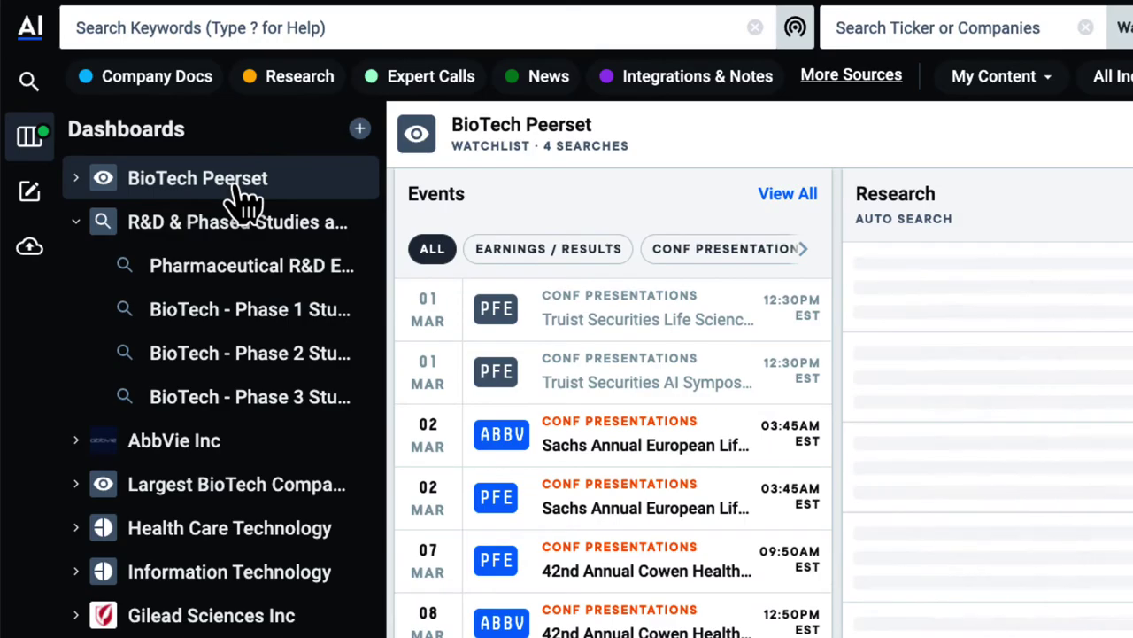
scroll(257, 425, down, 3)
scroll(197, 396, down, 3)
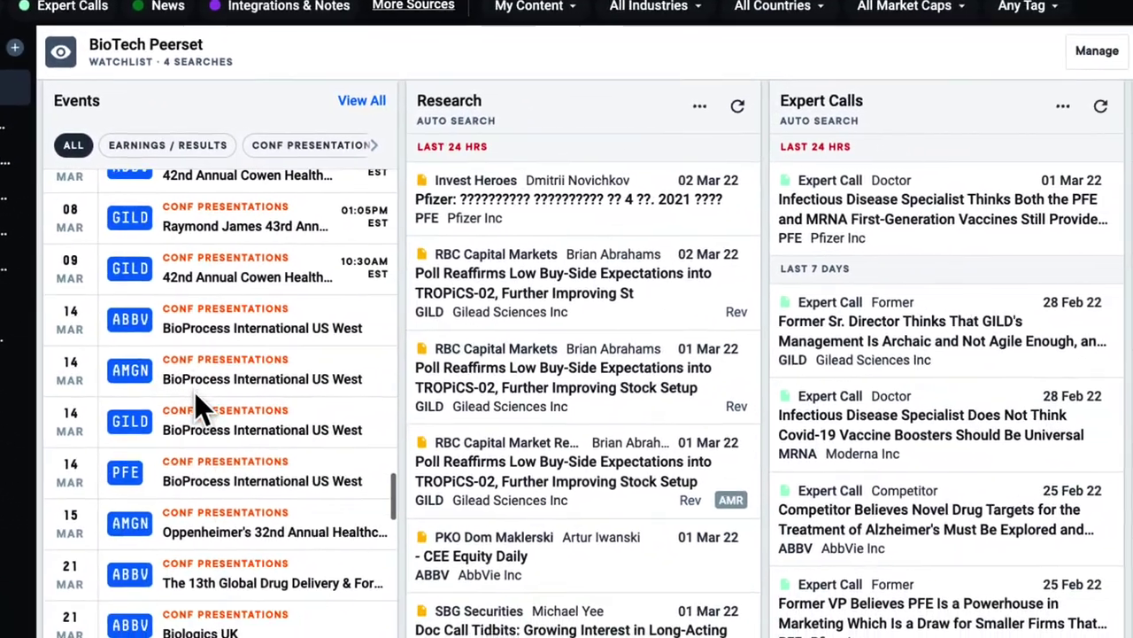
scroll(532, 365, right, 2)
scroll(529, 367, right, 1)
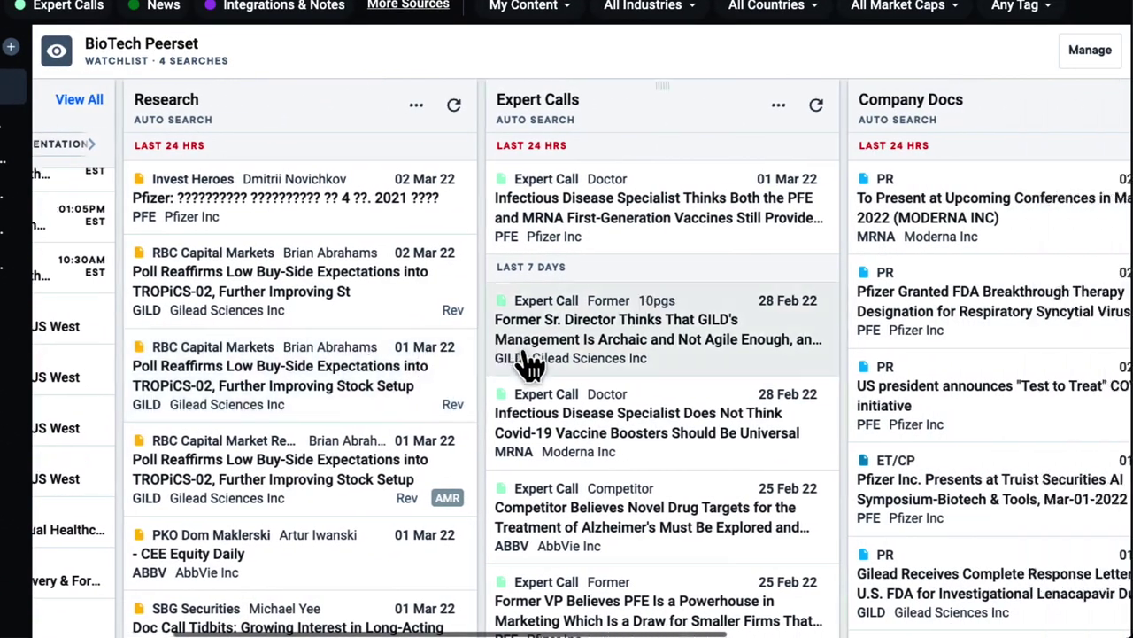
scroll(531, 365, right, 2)
scroll(531, 365, right, 3)
scroll(527, 365, right, 3)
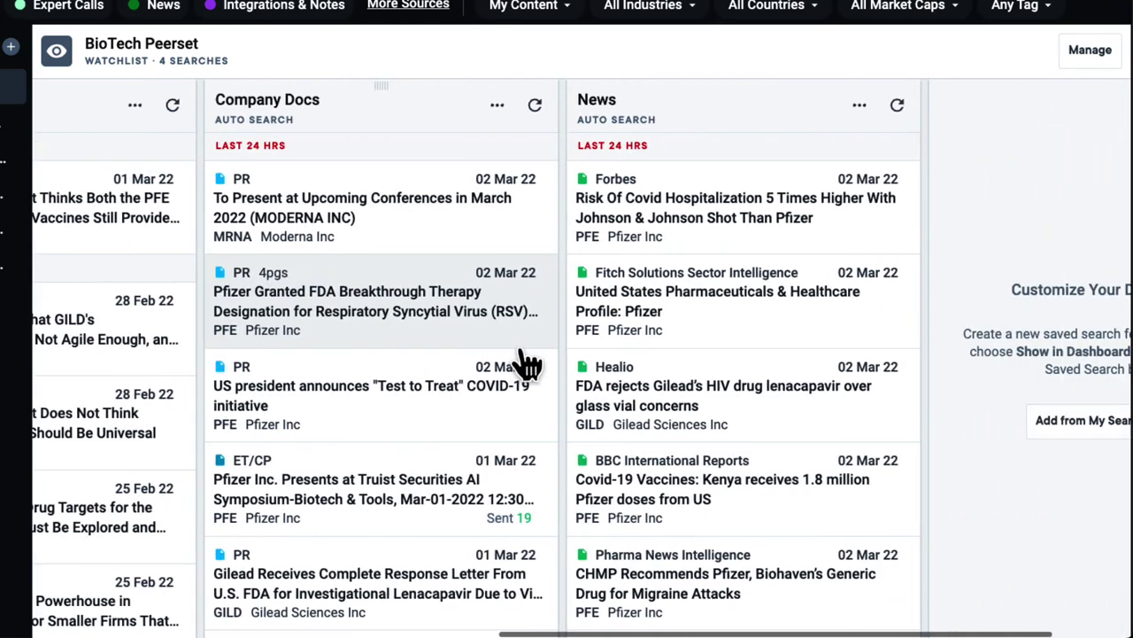
scroll(523, 363, right, 3)
scroll(522, 363, right, 1)
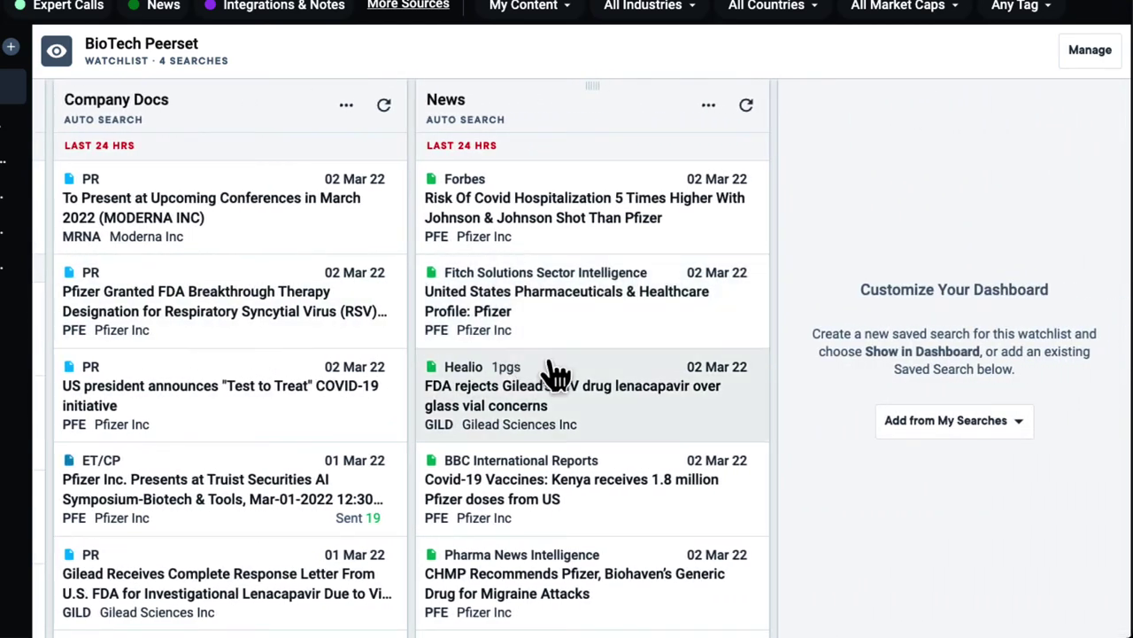
click(1009, 443)
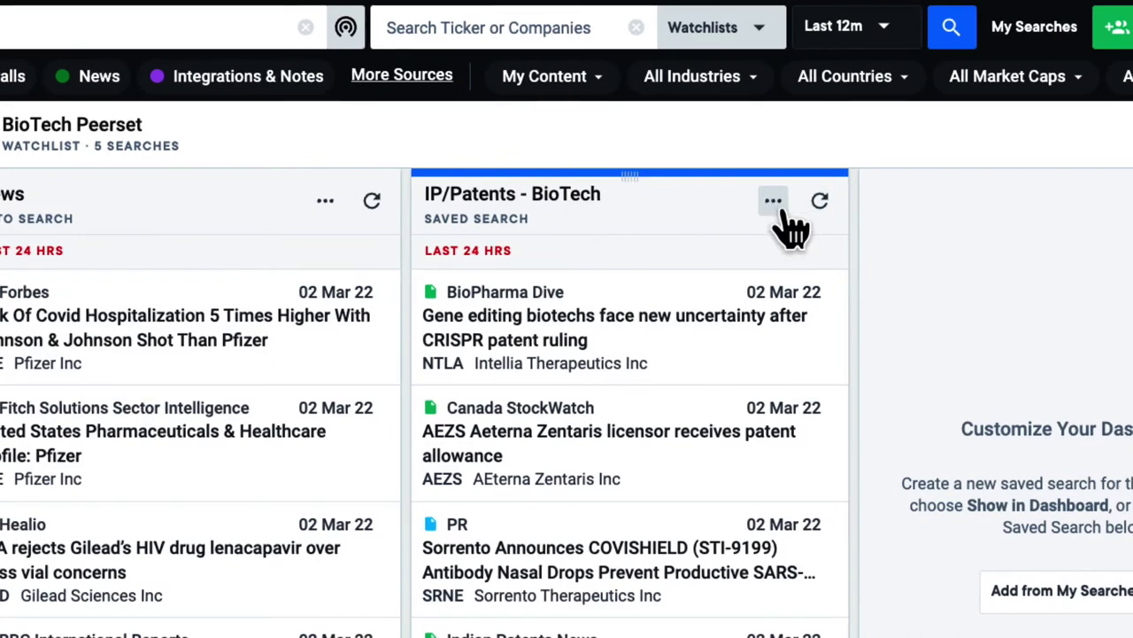
Step: Limit the IP/Patents - BioTech search criteria to Research and Company Docs and save
click(639, 206)
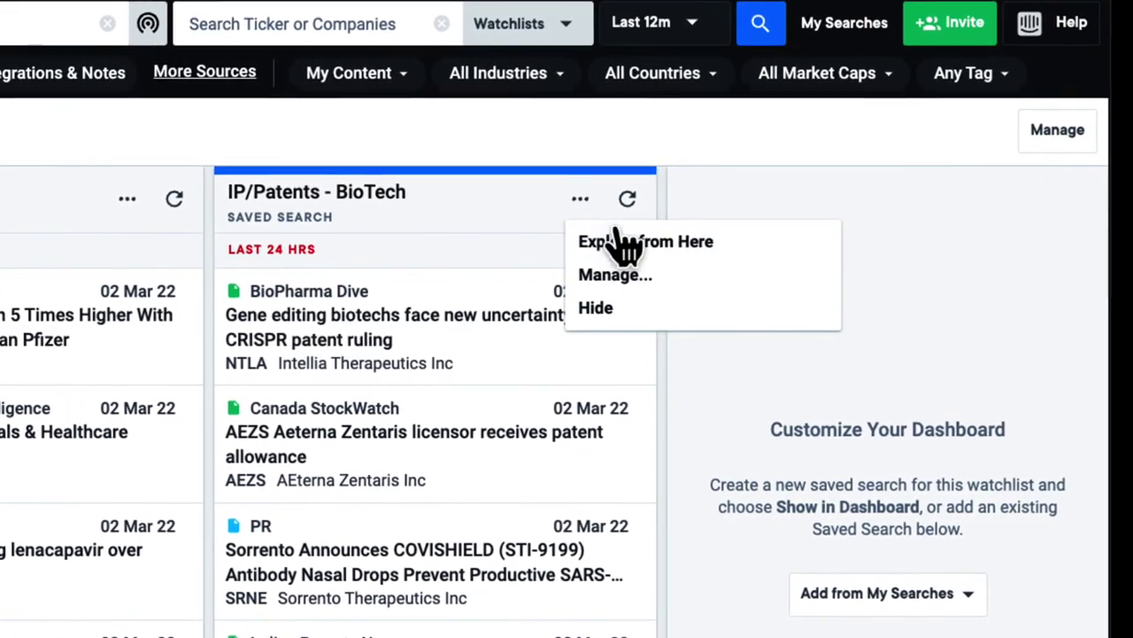
click(579, 274)
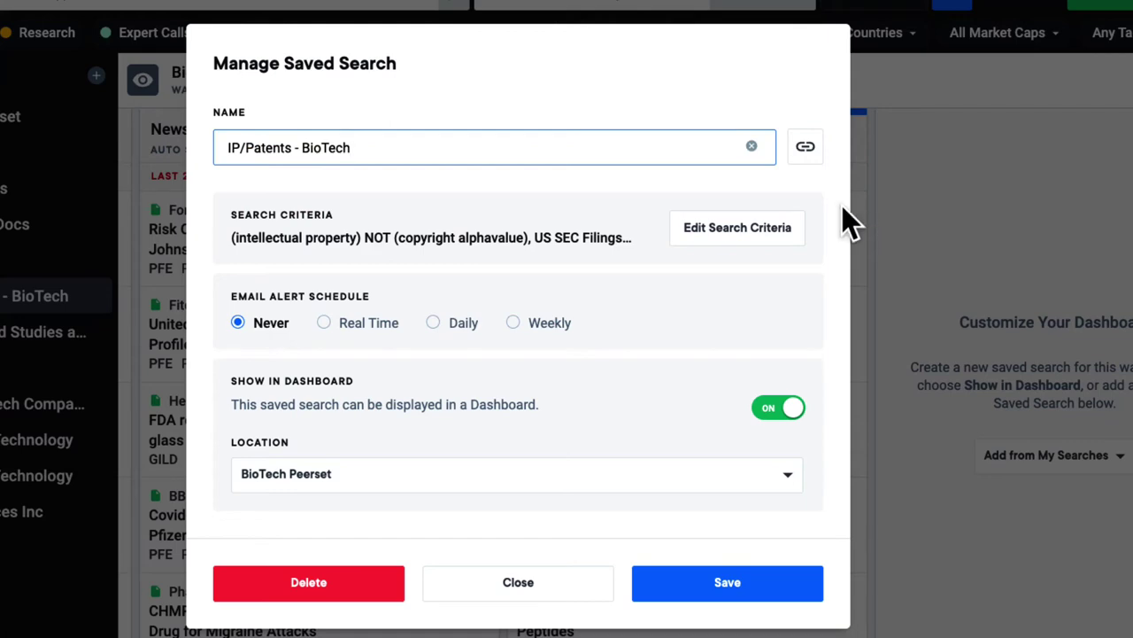
click(732, 232)
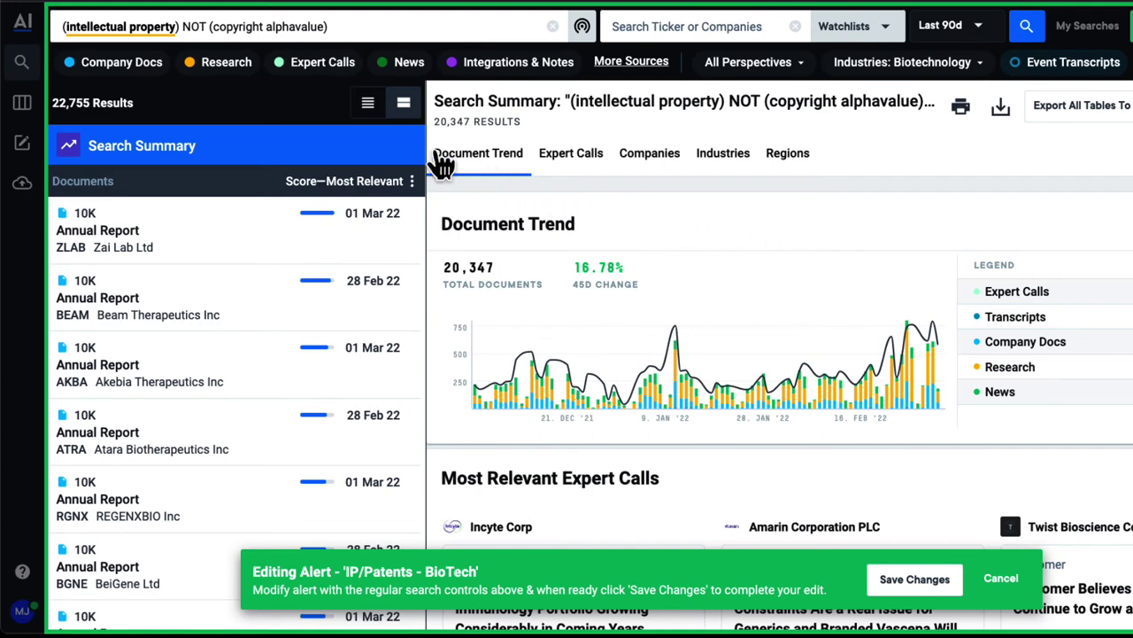
click(219, 67)
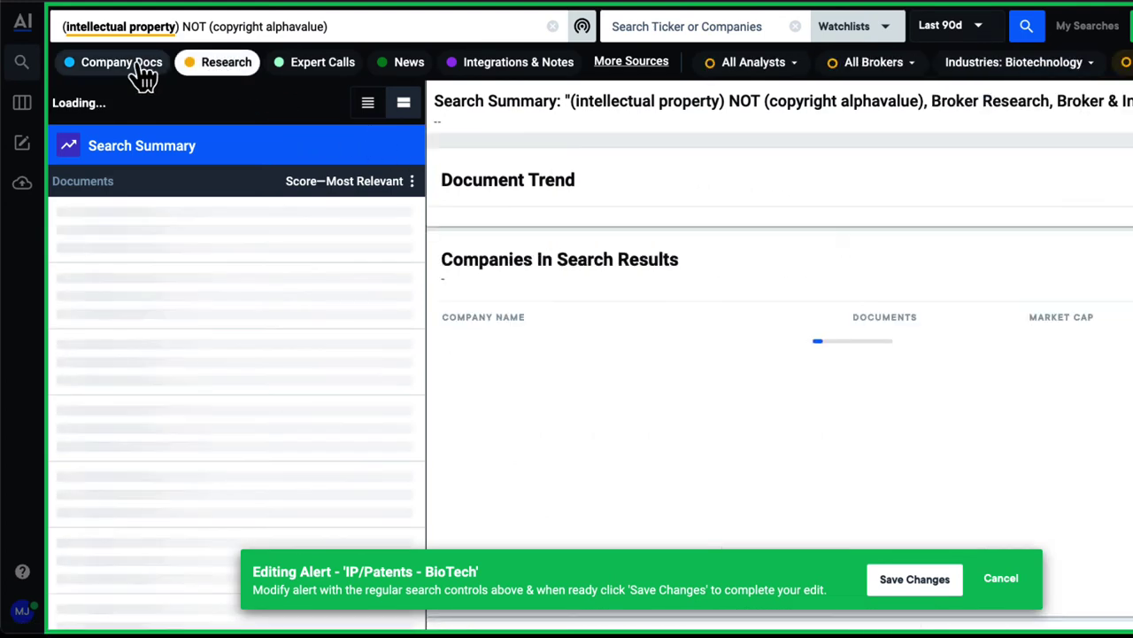
click(137, 69)
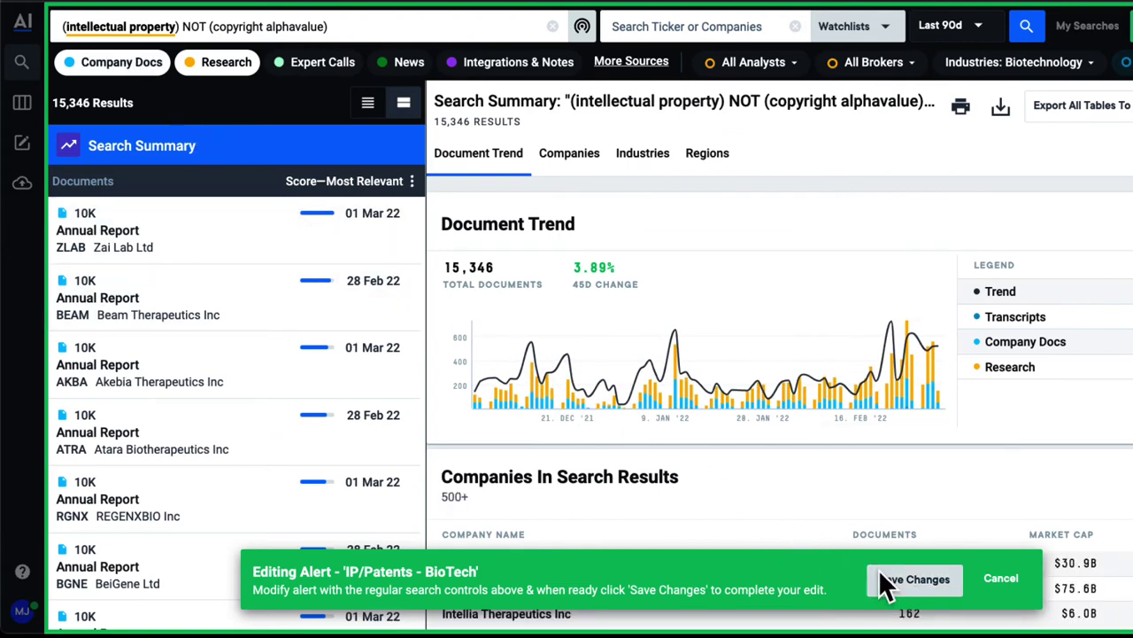
click(912, 585)
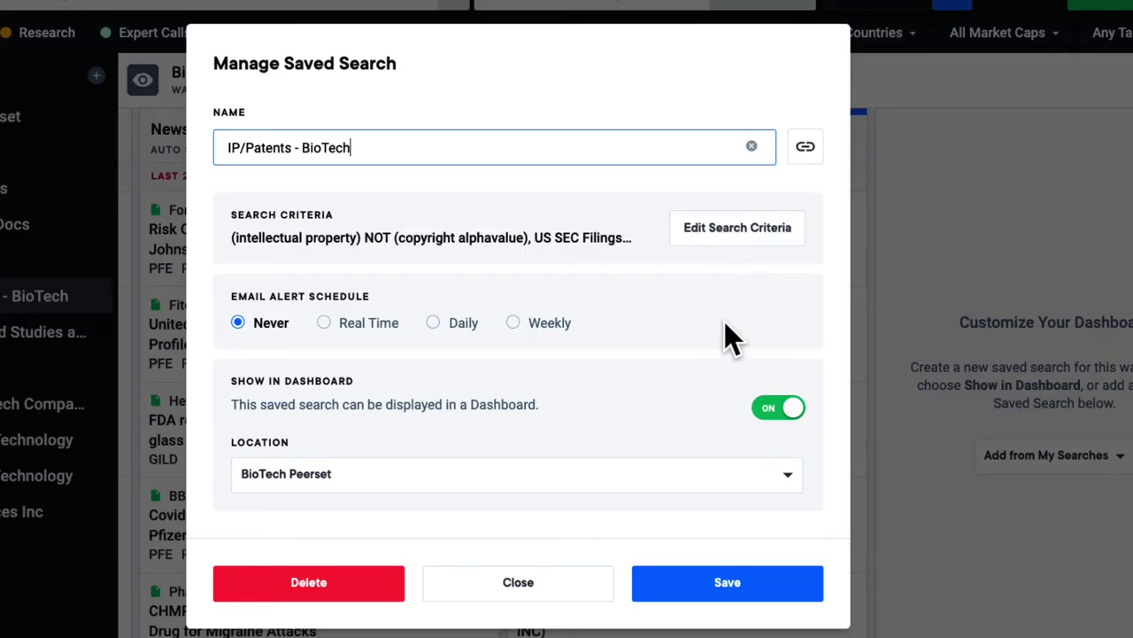
Step: Hide the IP/Patents - BioTech search from the BioTech Peerset dashboard
click(774, 485)
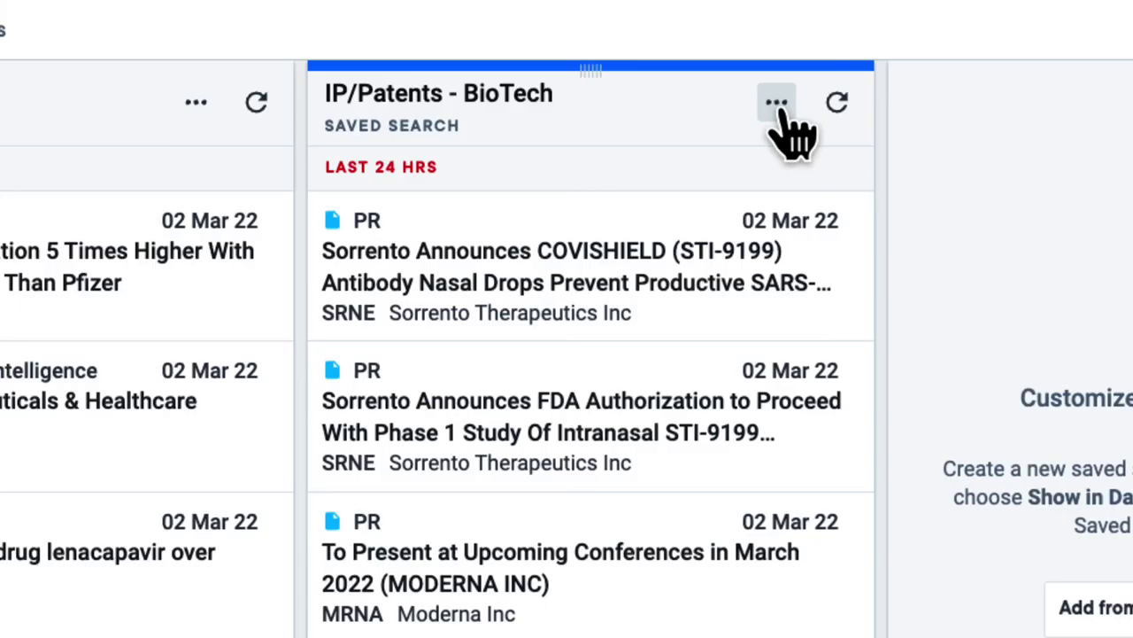
click(776, 104)
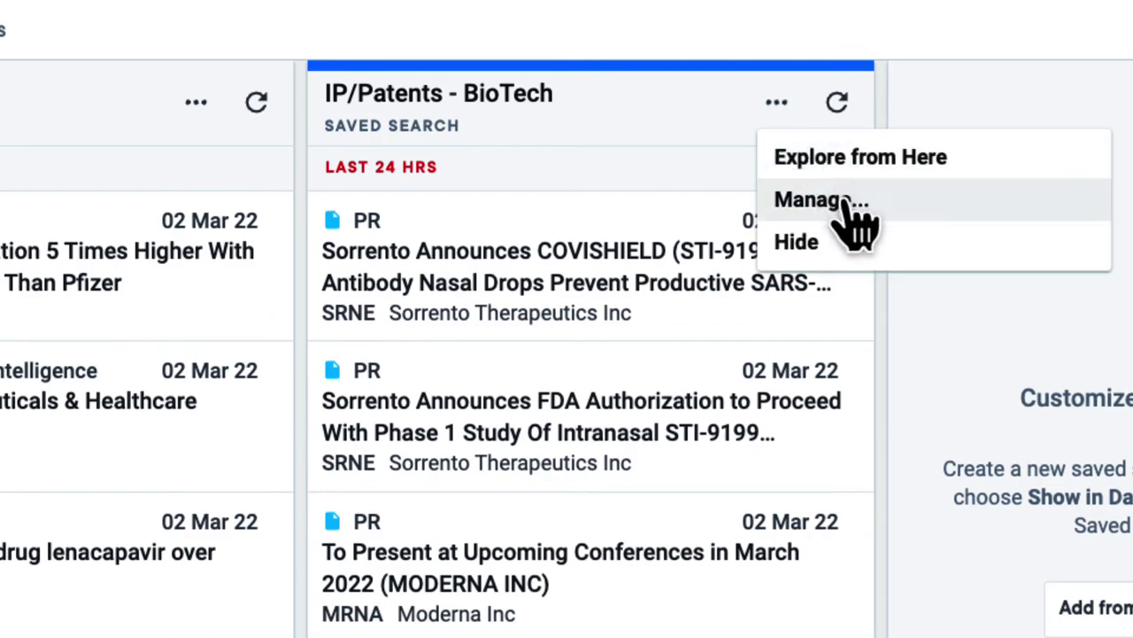
click(866, 264)
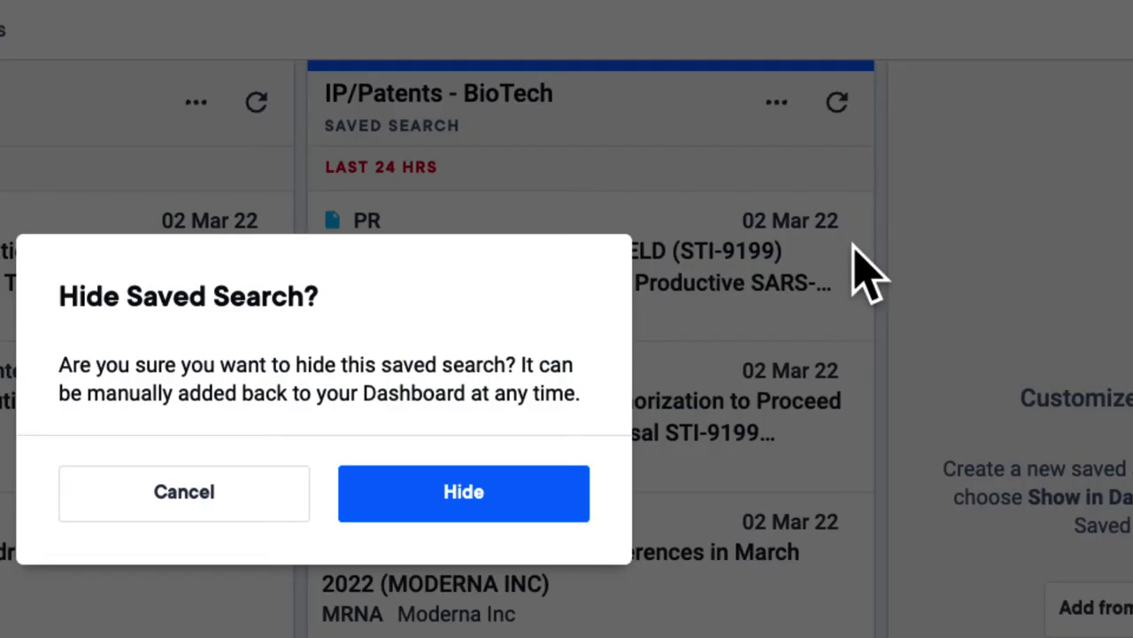
click(435, 496)
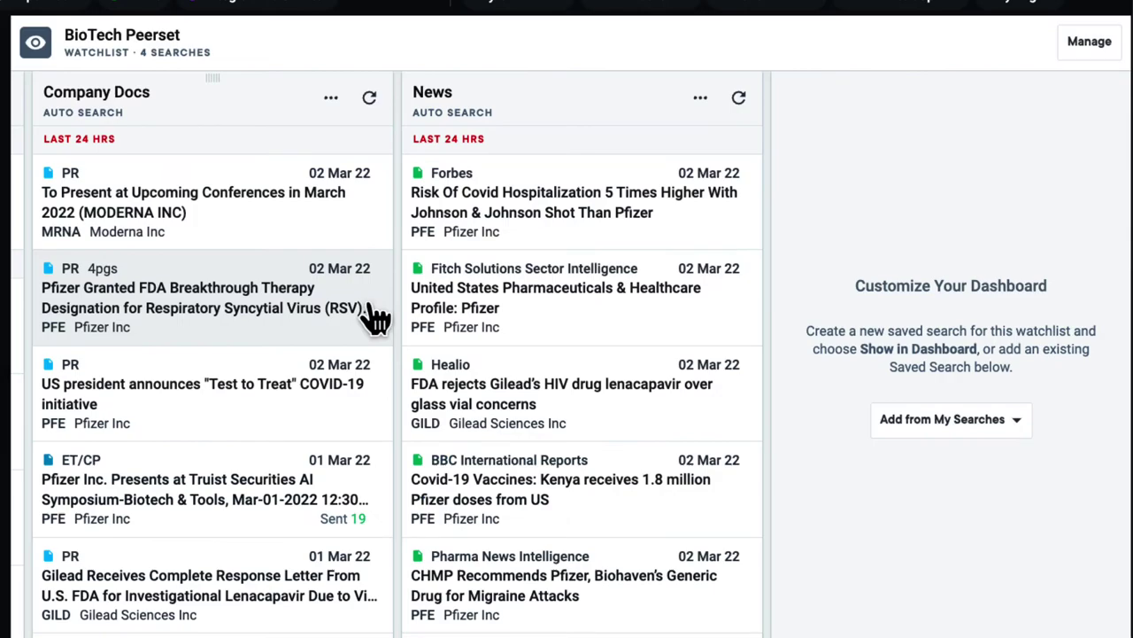